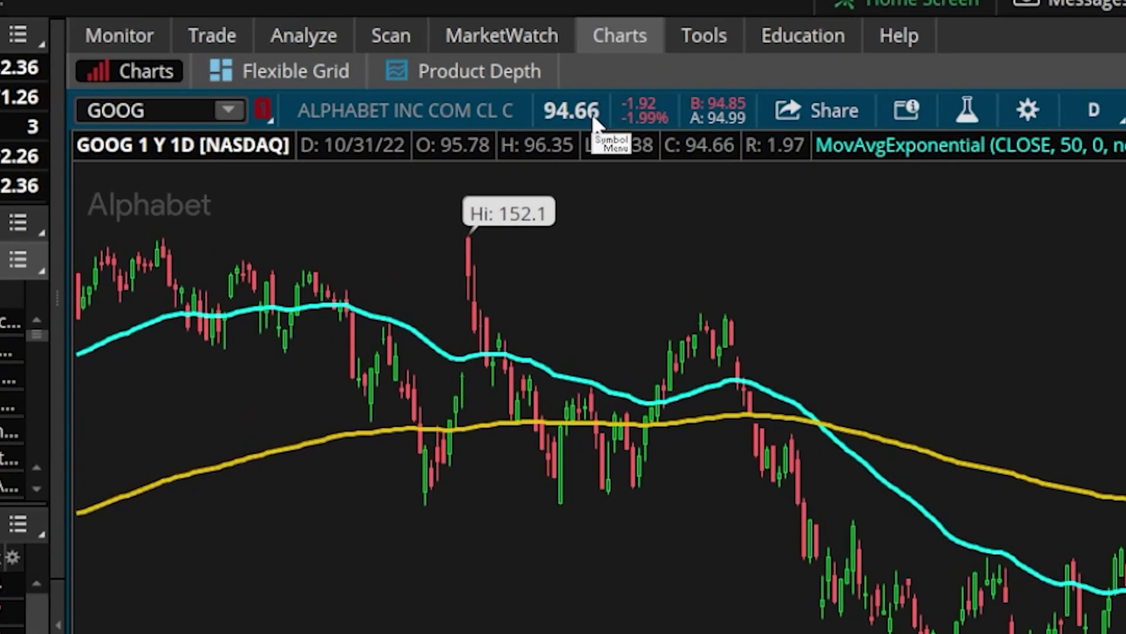
# Draft a BUY +10 GOOG limit order at 94.99 and add a blank submit-condition row in Order Rules.
pyautogui.click(594, 121)
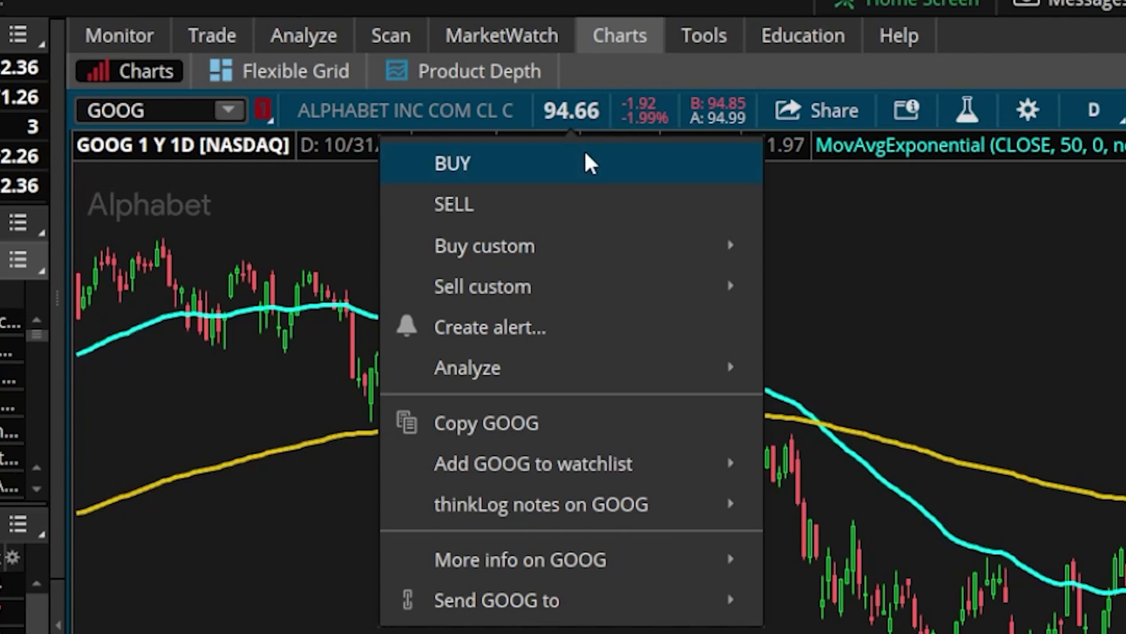
pyautogui.click(590, 163)
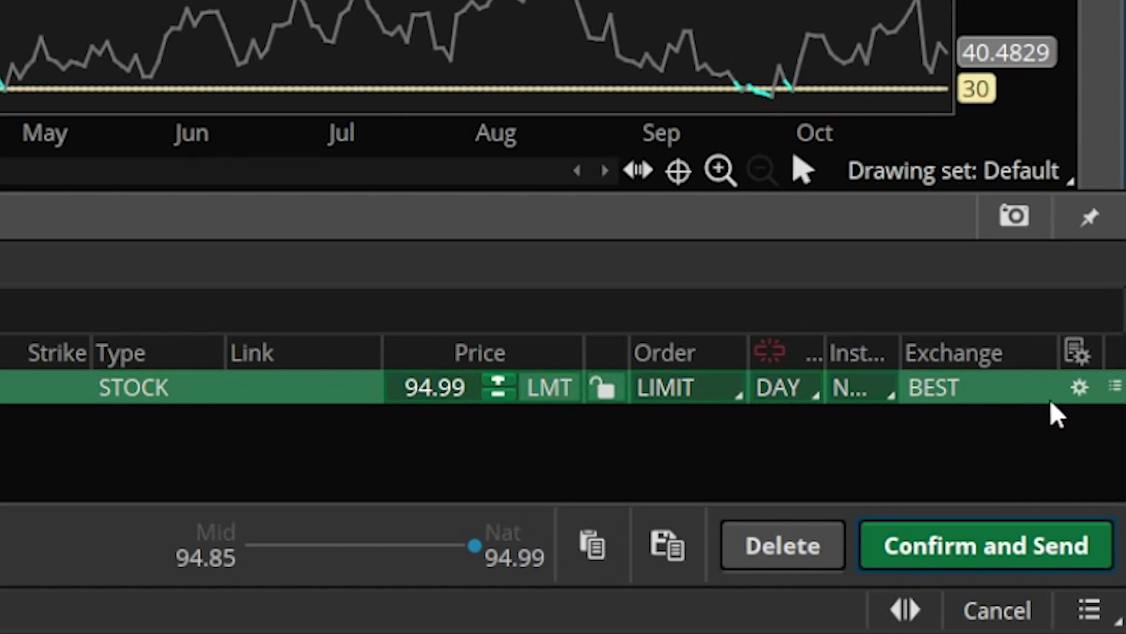
pyautogui.click(1080, 388)
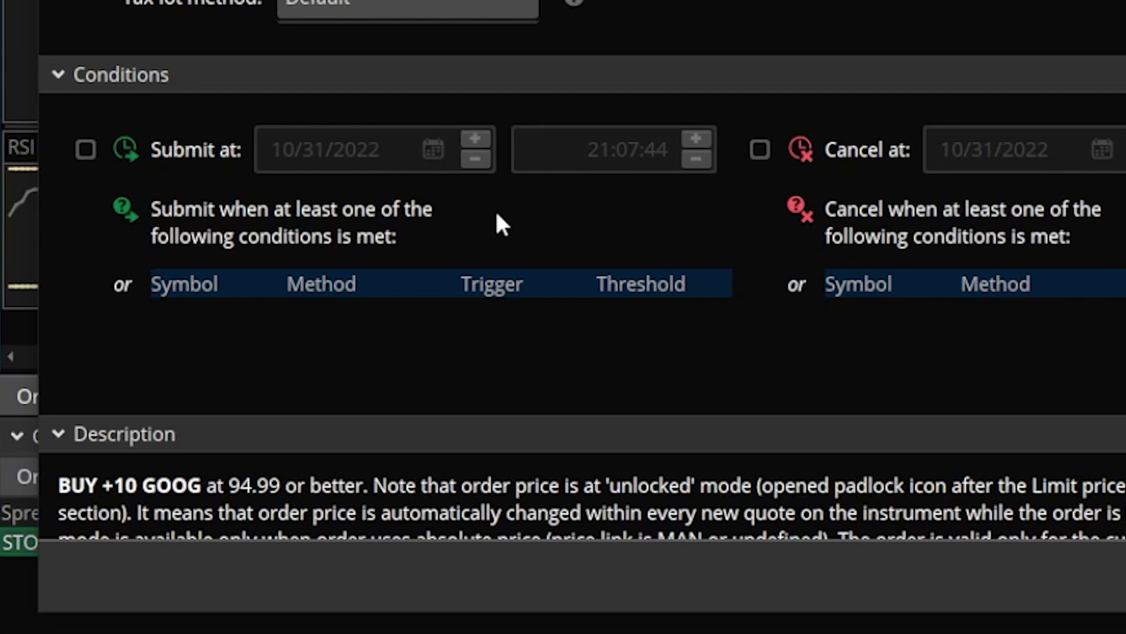
pyautogui.click(226, 308)
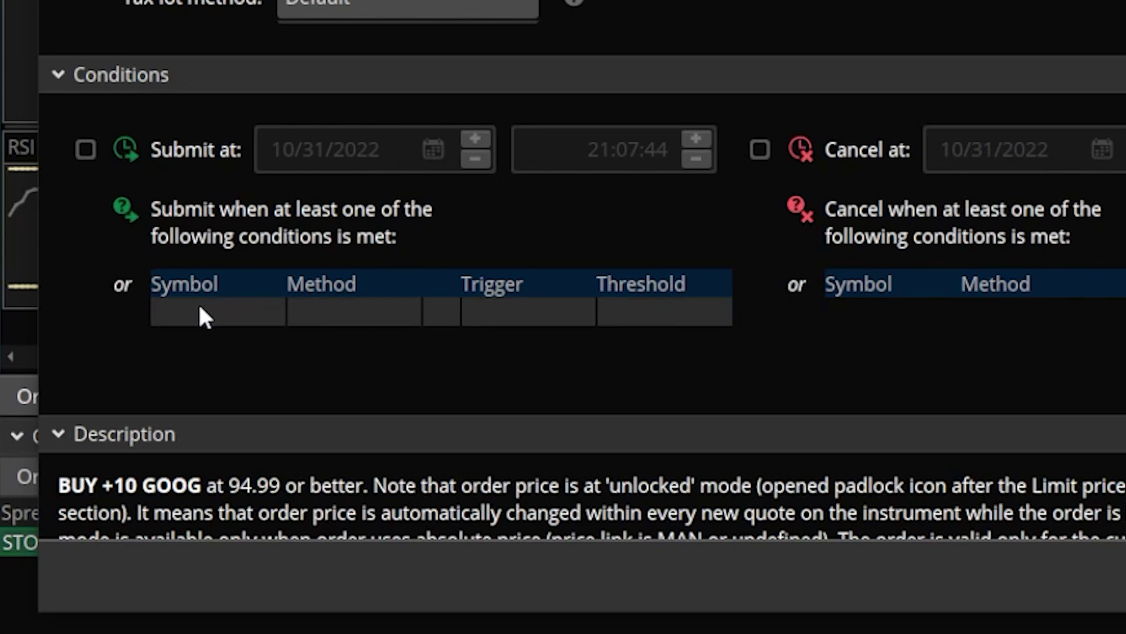
# Set the condition symbol to GOOG and open the STUDY condition editor.
pyautogui.click(203, 317)
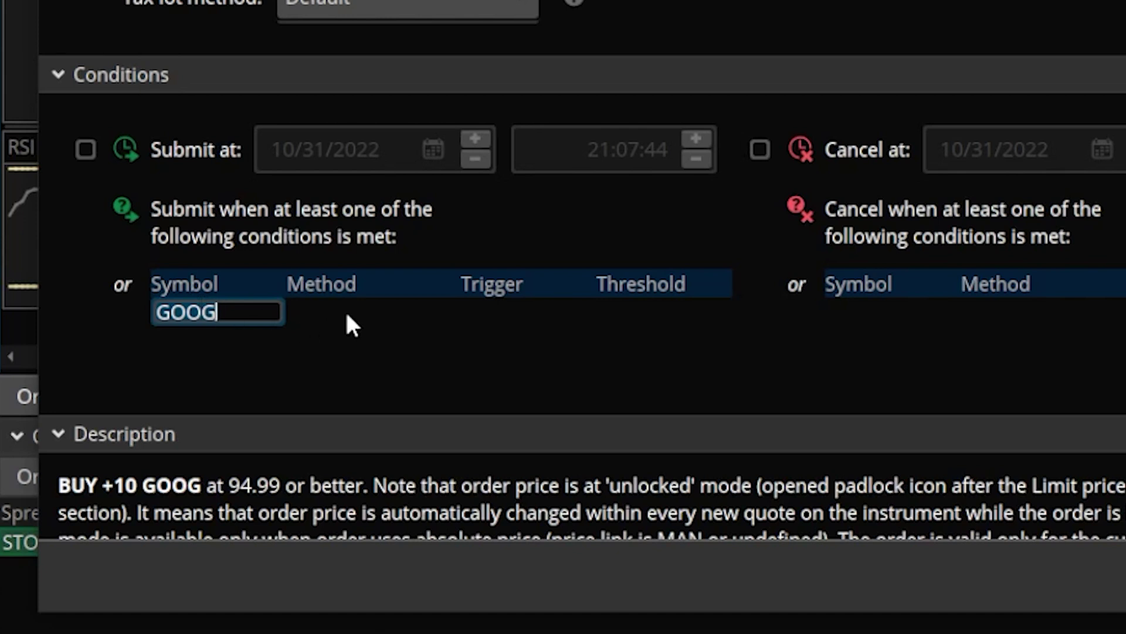
pyautogui.click(351, 372)
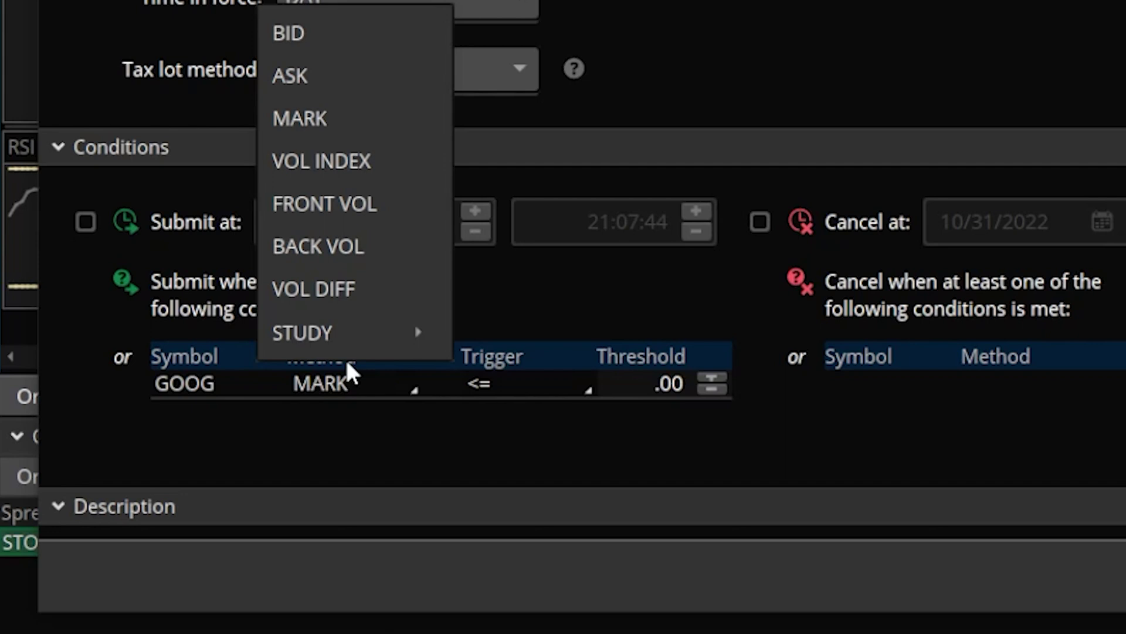
pyautogui.moveTo(355, 336)
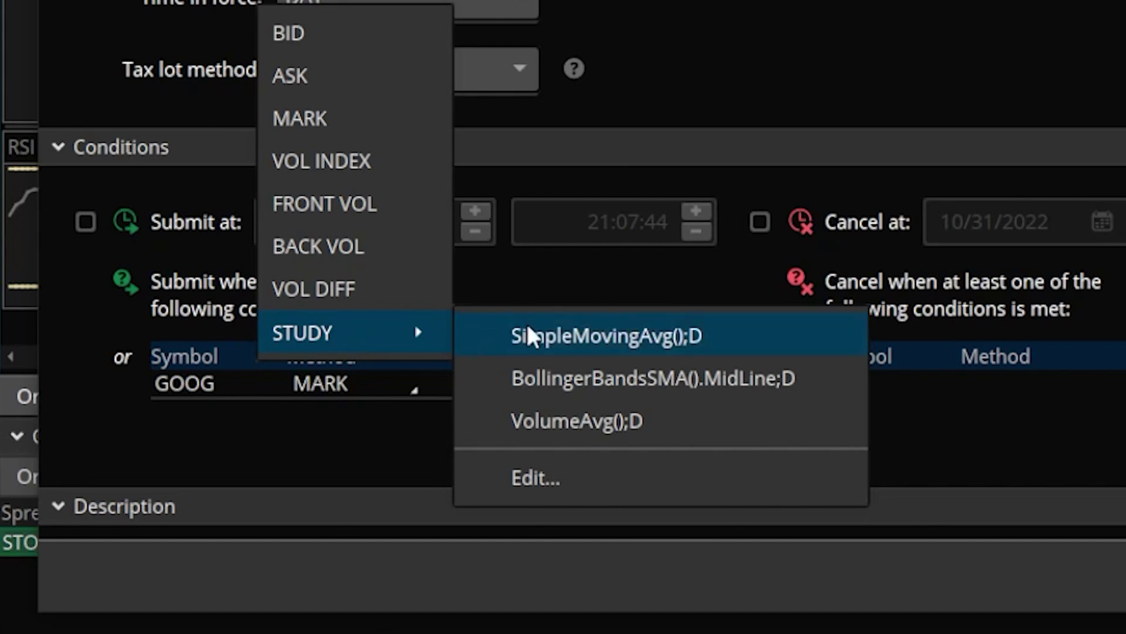
pyautogui.click(566, 473)
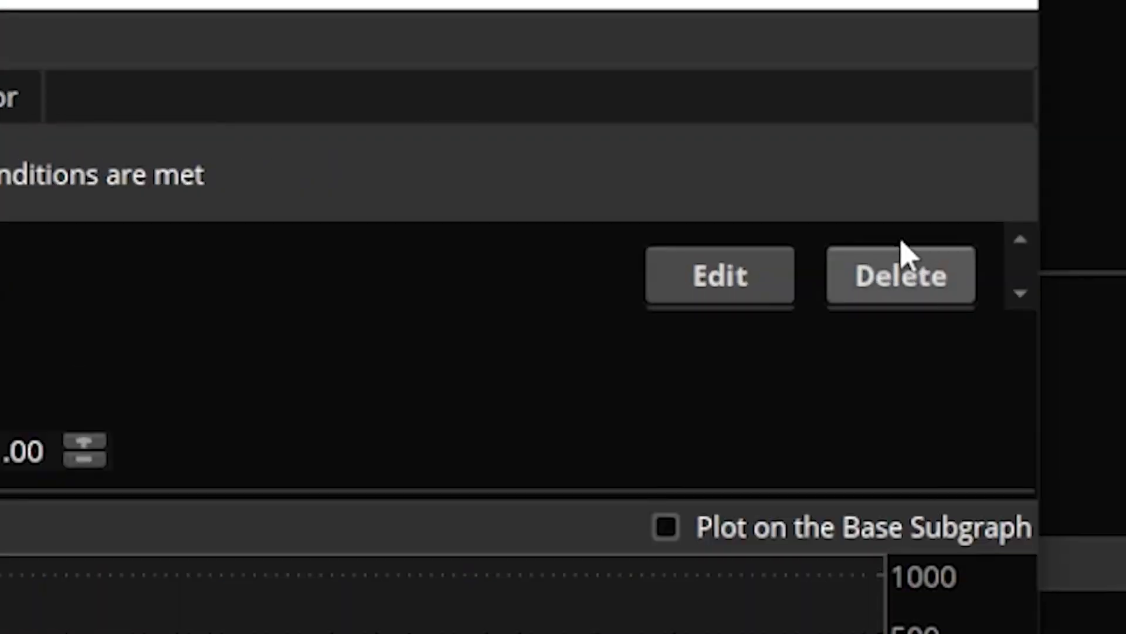
# Replace the default condition with a SimpleMovingAvg study, length 50, set to 'crosses above'.
pyautogui.click(884, 196)
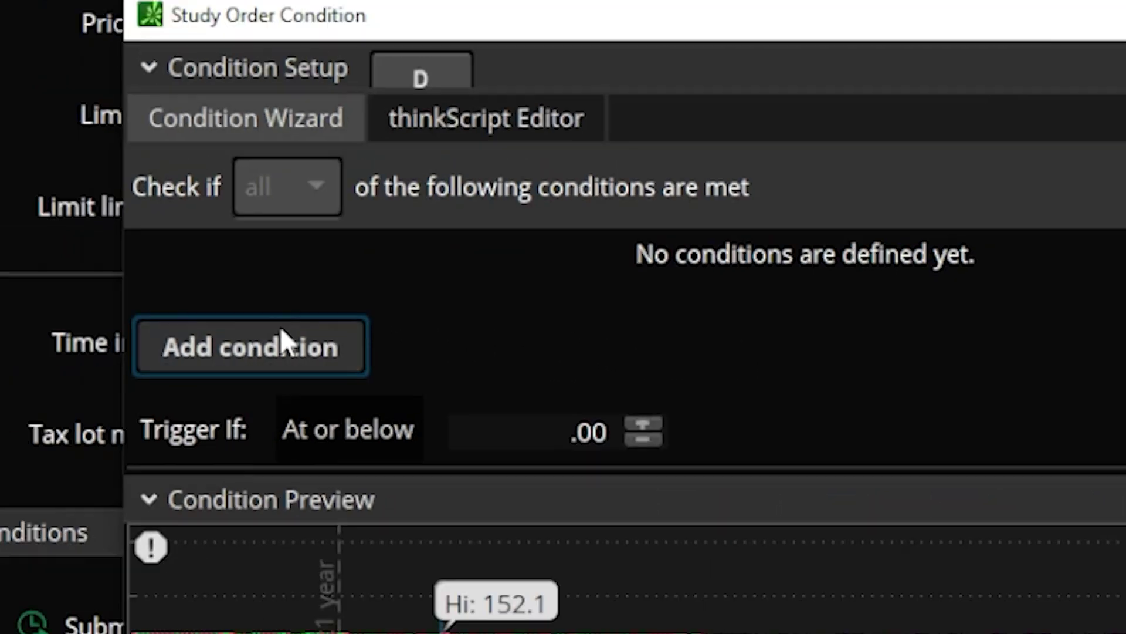
pyautogui.click(280, 333)
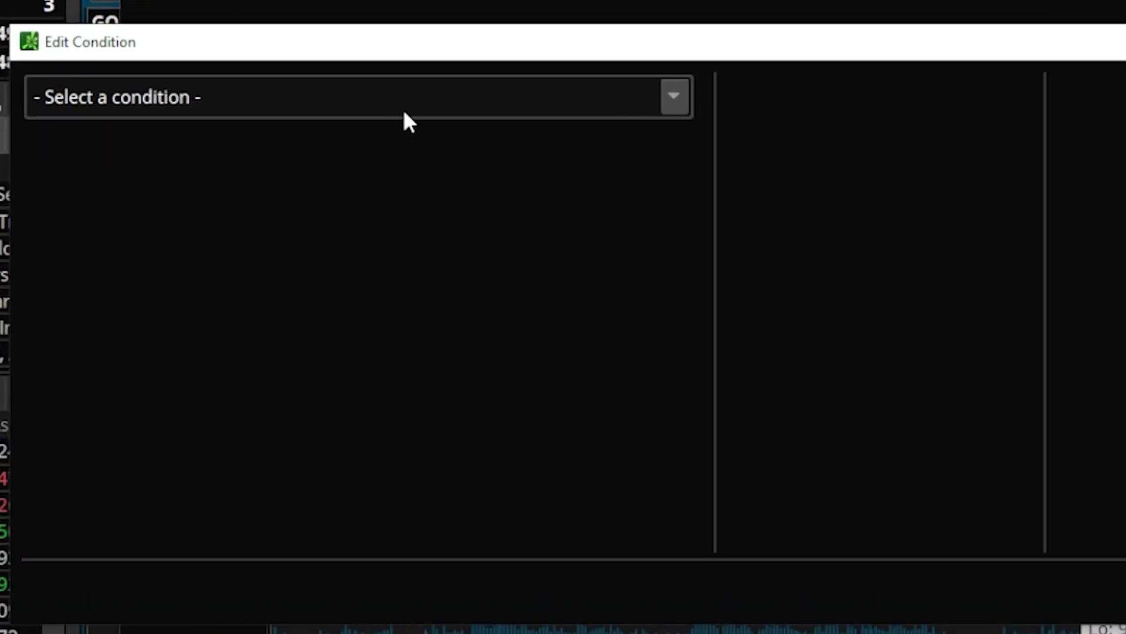
pyautogui.click(330, 131)
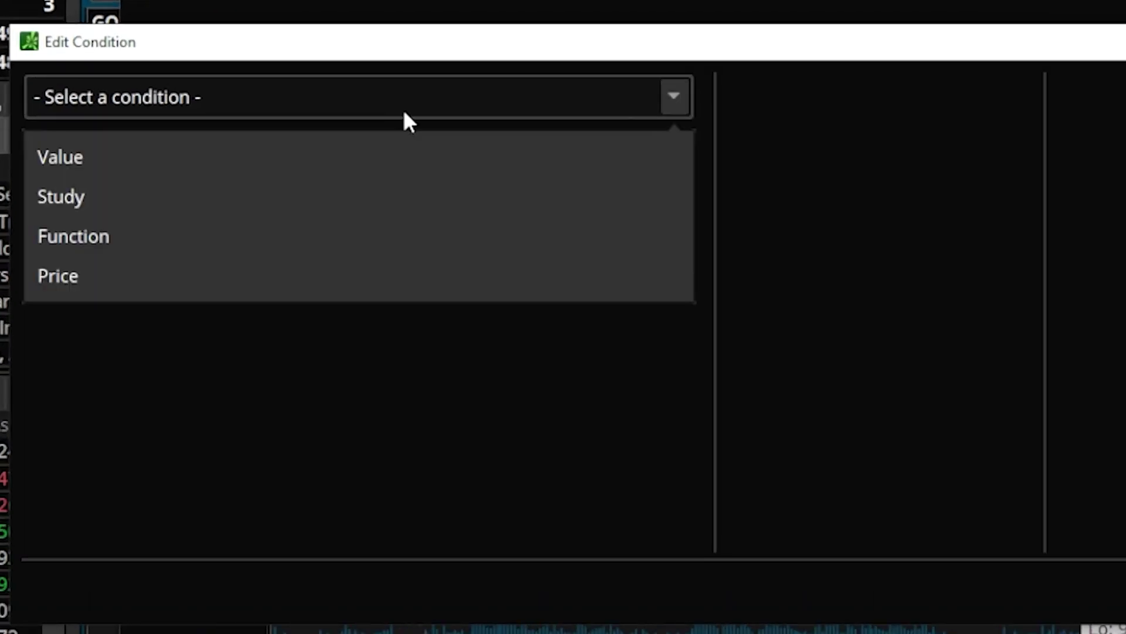
pyautogui.click(314, 194)
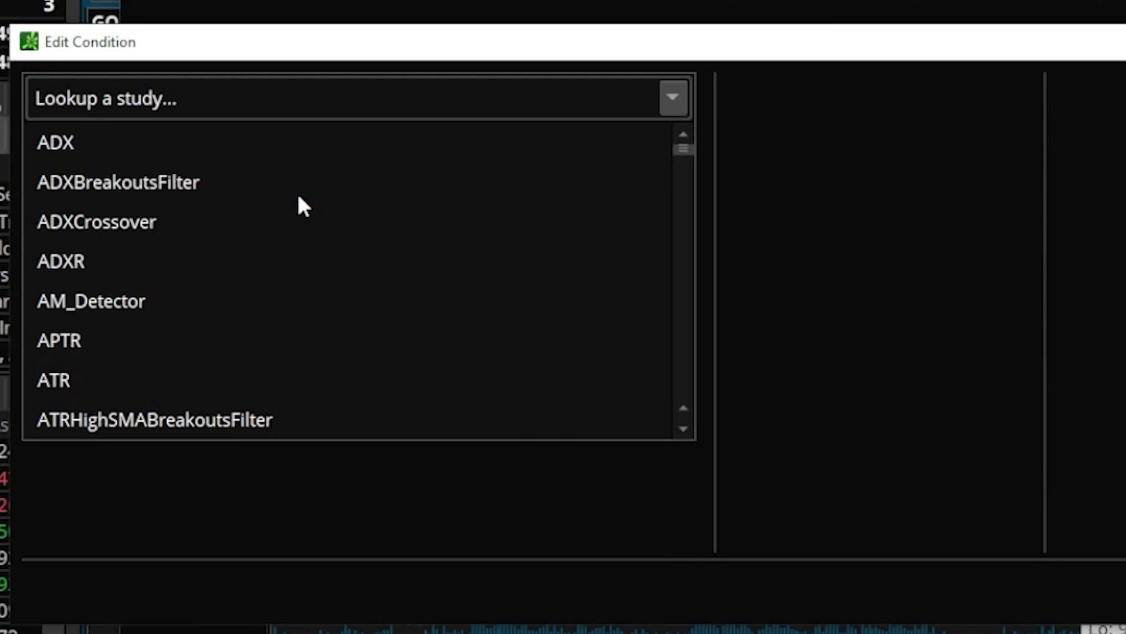
pyautogui.click(244, 109)
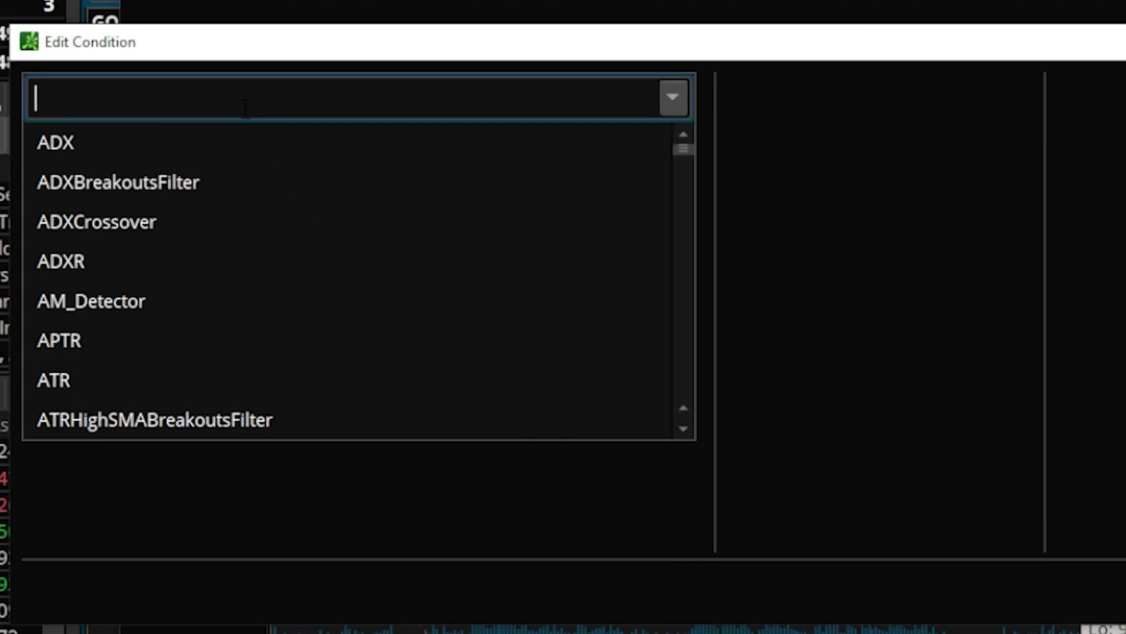
pyautogui.write('simple')
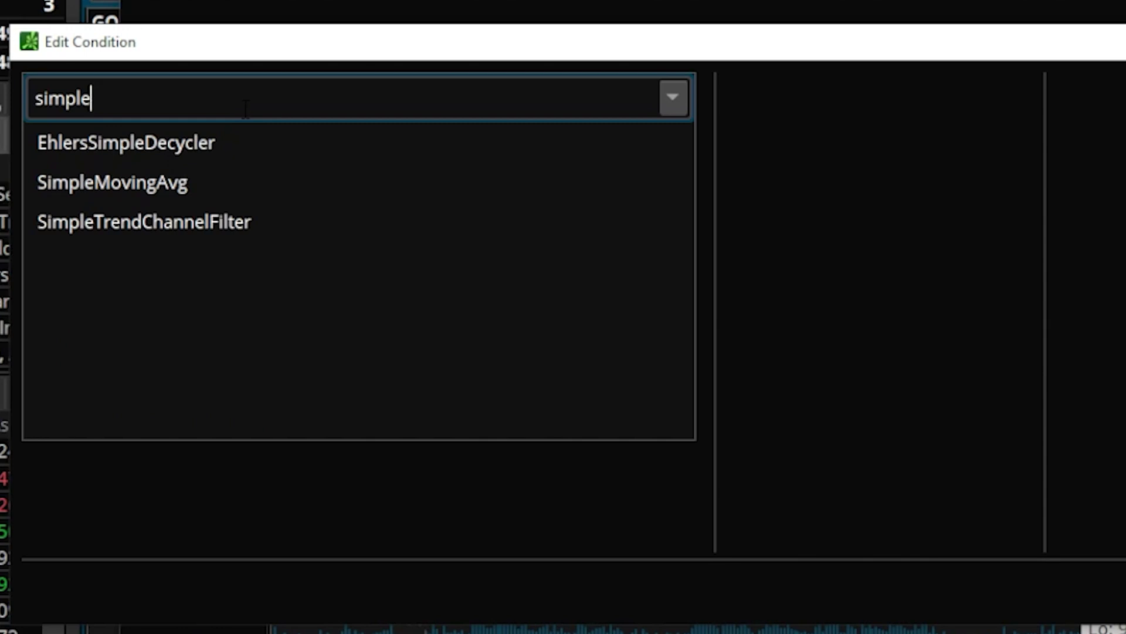
pyautogui.click(198, 187)
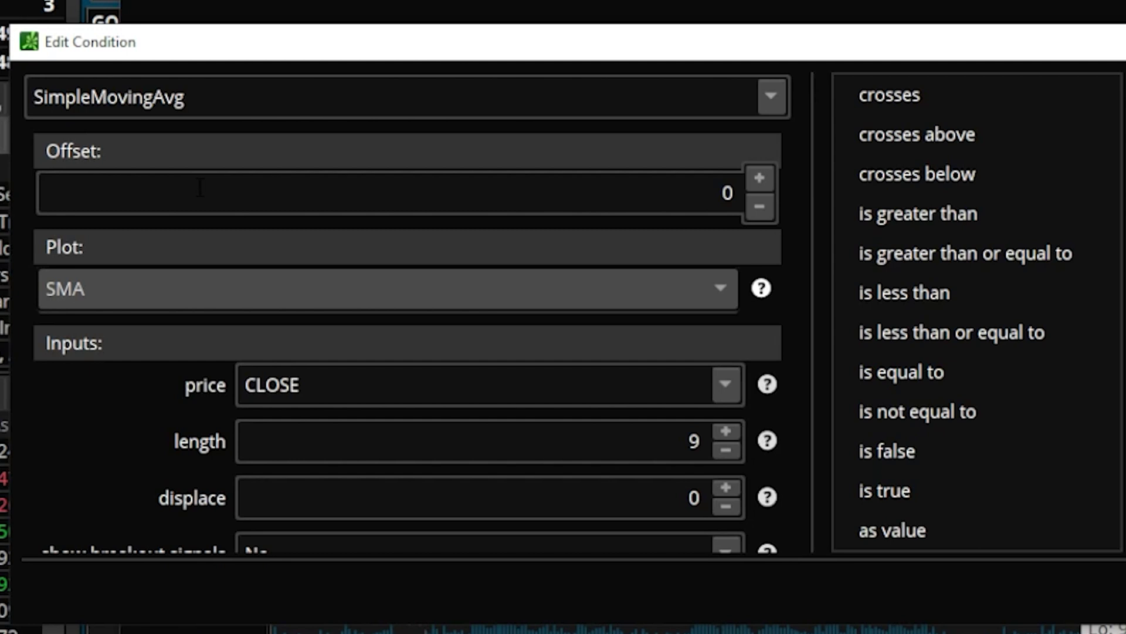
pyautogui.doubleClick(624, 441)
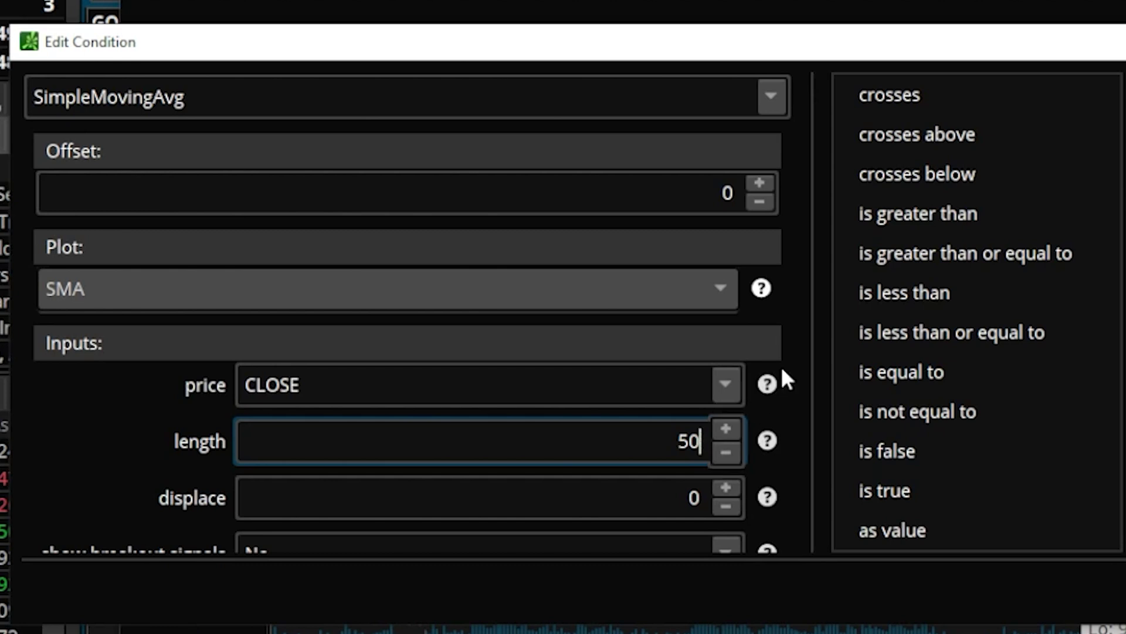
pyautogui.click(928, 135)
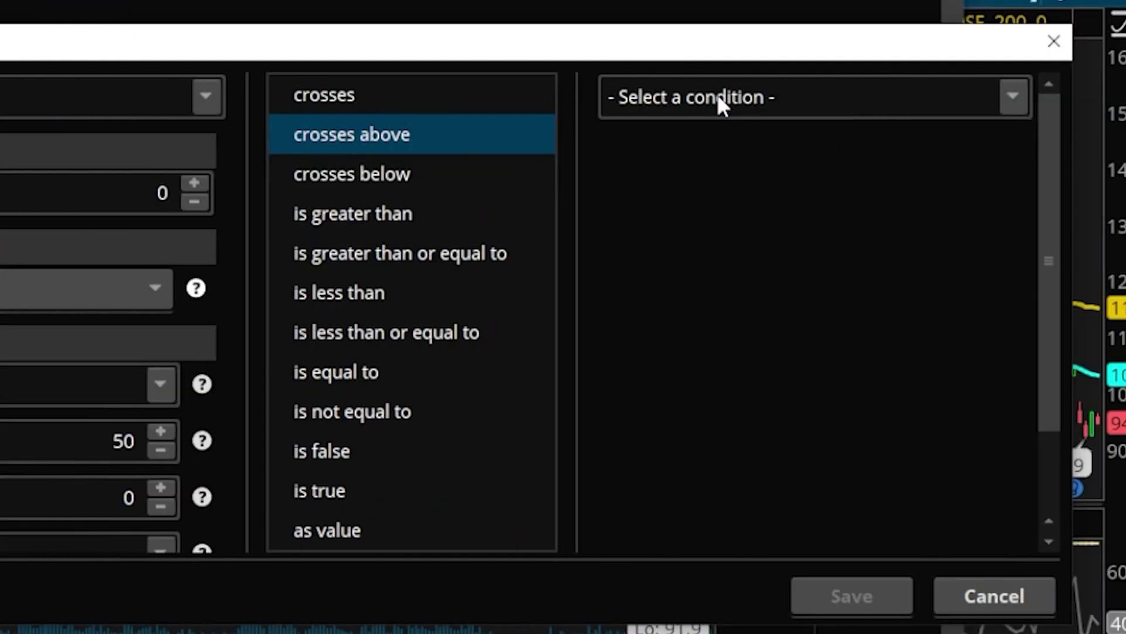
# Compare against a second SimpleMovingAvg with length 200 and save the crossover condition.
pyautogui.click(717, 96)
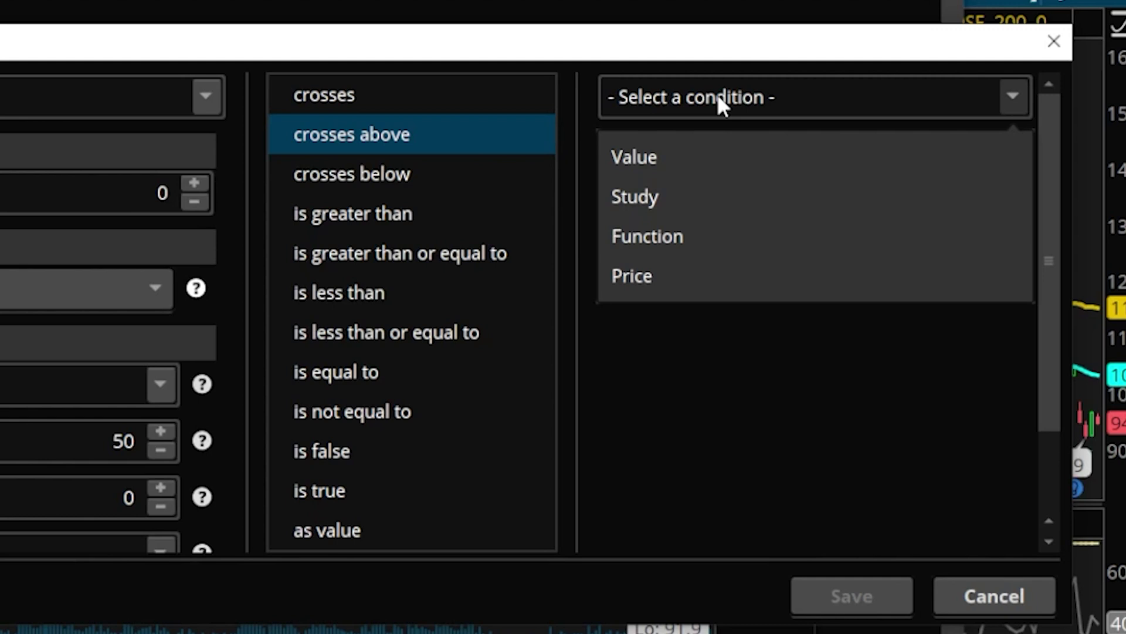
pyautogui.click(696, 197)
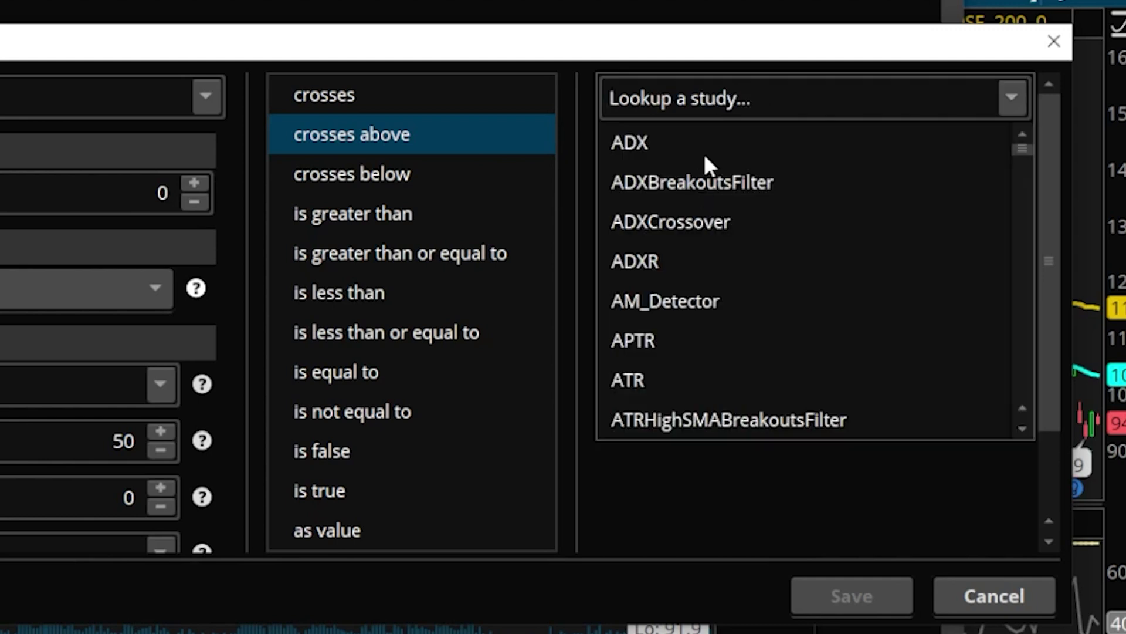
pyautogui.click(725, 99)
pyautogui.write('simple')
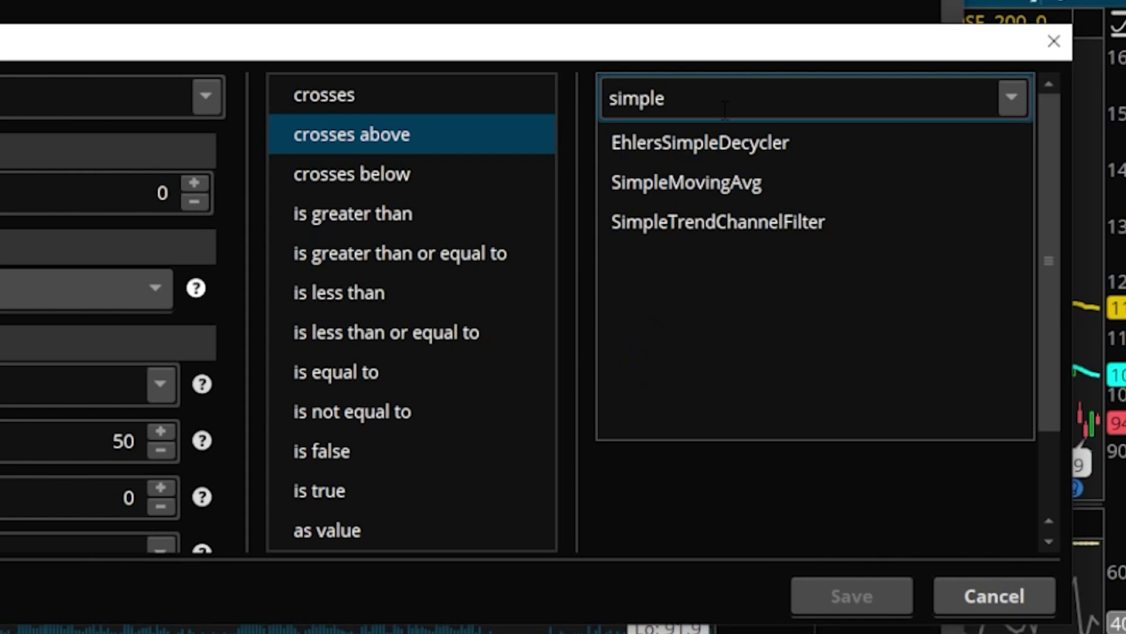
pyautogui.click(720, 175)
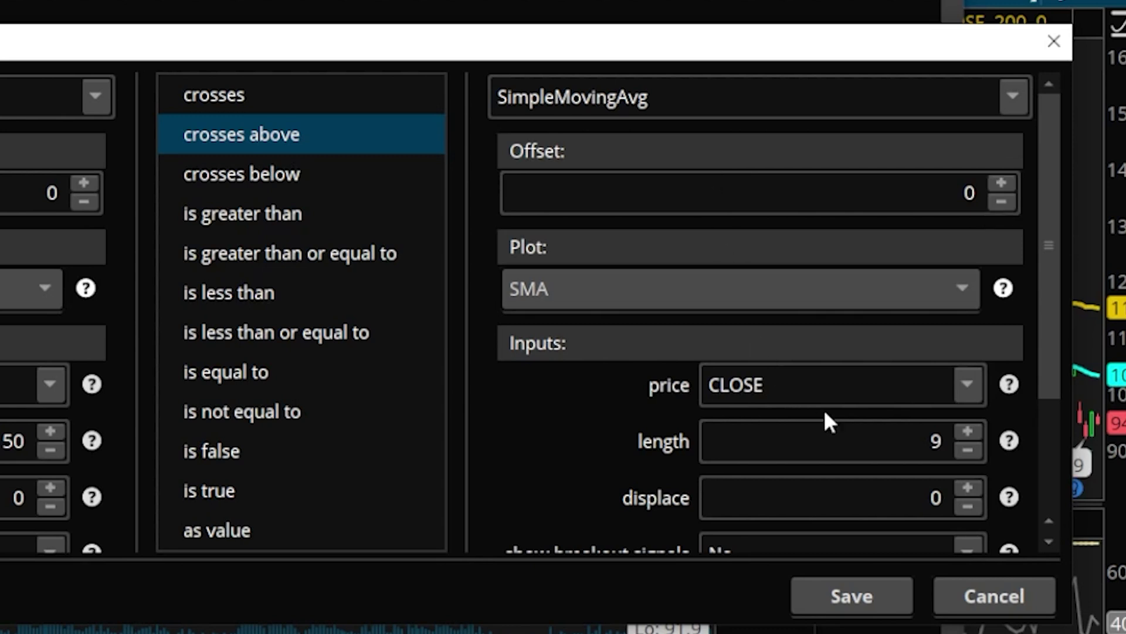
pyautogui.click(895, 444)
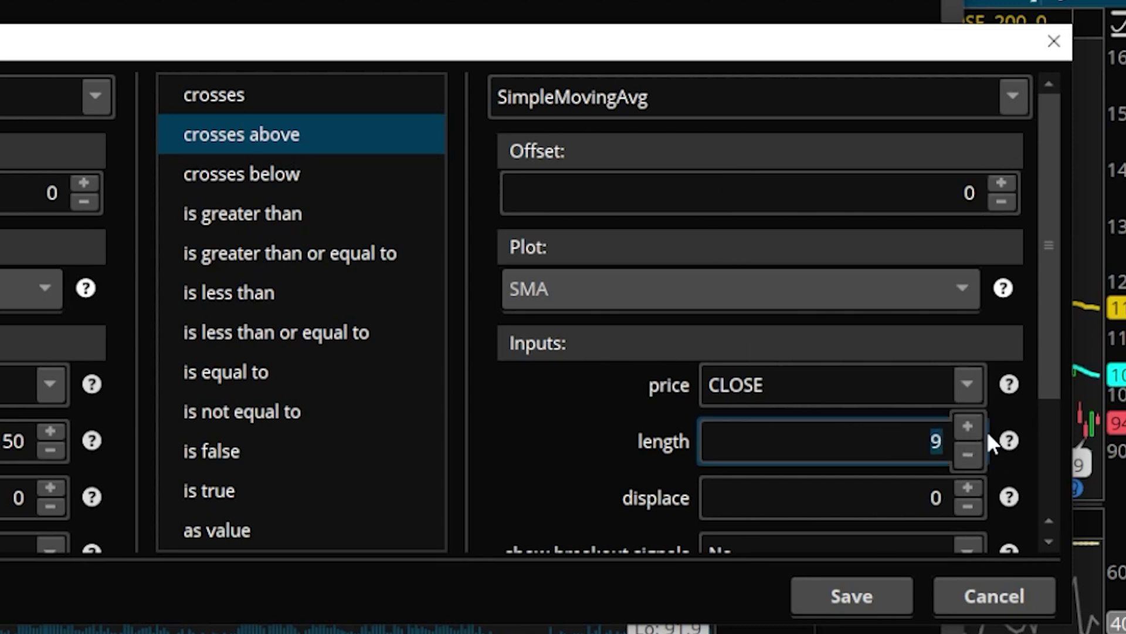
pyautogui.press('BackSpace')
pyautogui.write('2')
pyautogui.write('00')
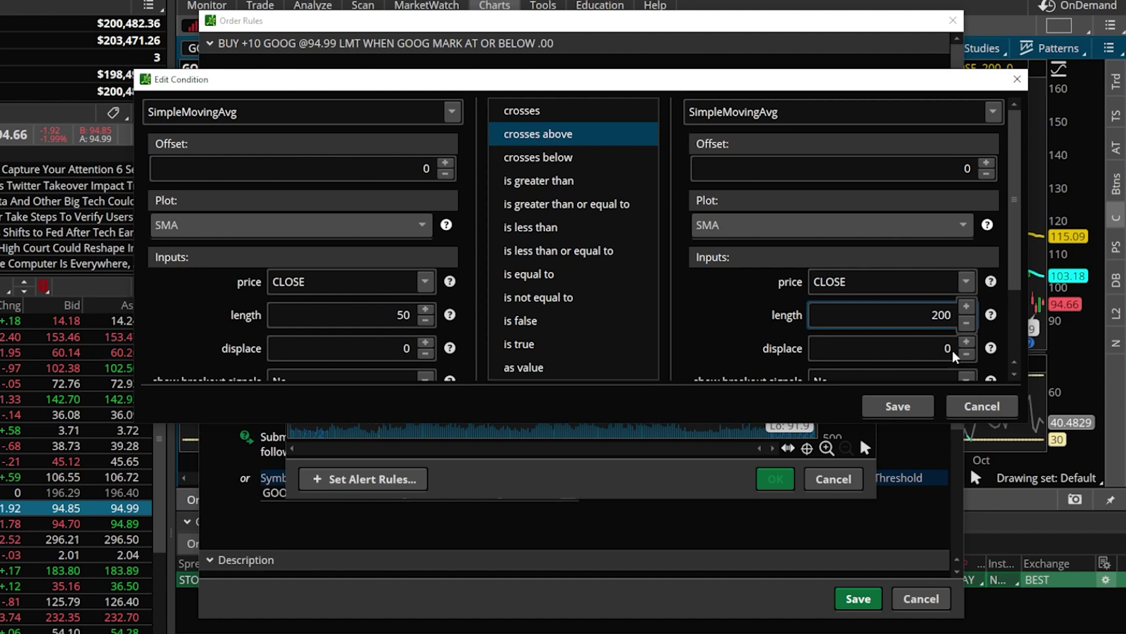
pyautogui.click(905, 406)
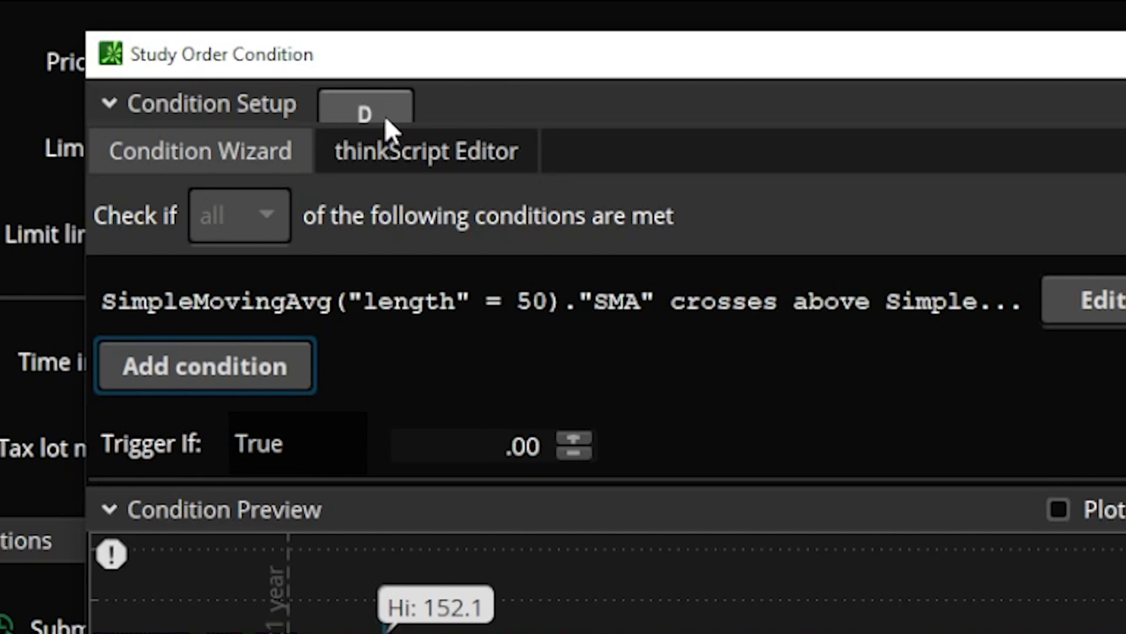
# Keep the daily (D) aggregation and confirm the Study Order Condition.
pyautogui.click(385, 115)
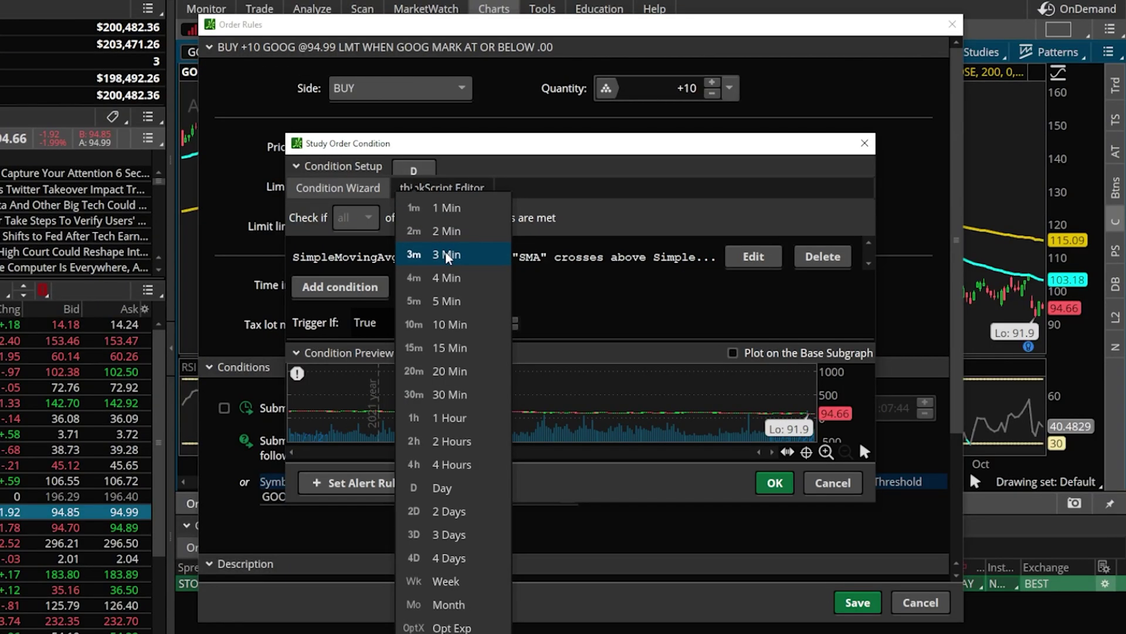
pyautogui.click(453, 172)
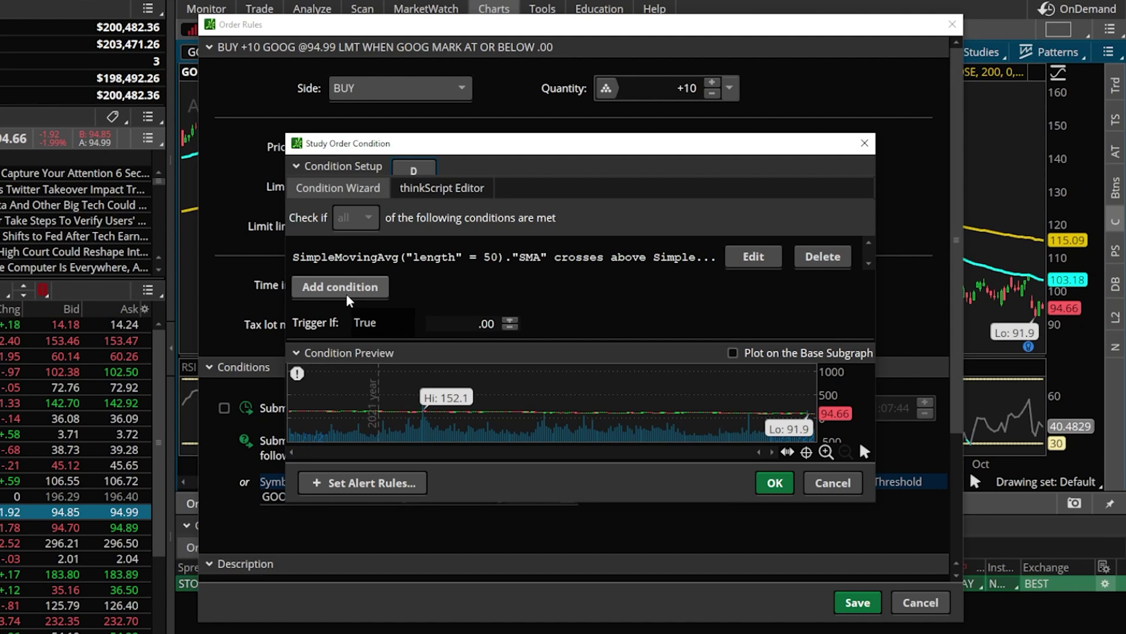
pyautogui.click(773, 483)
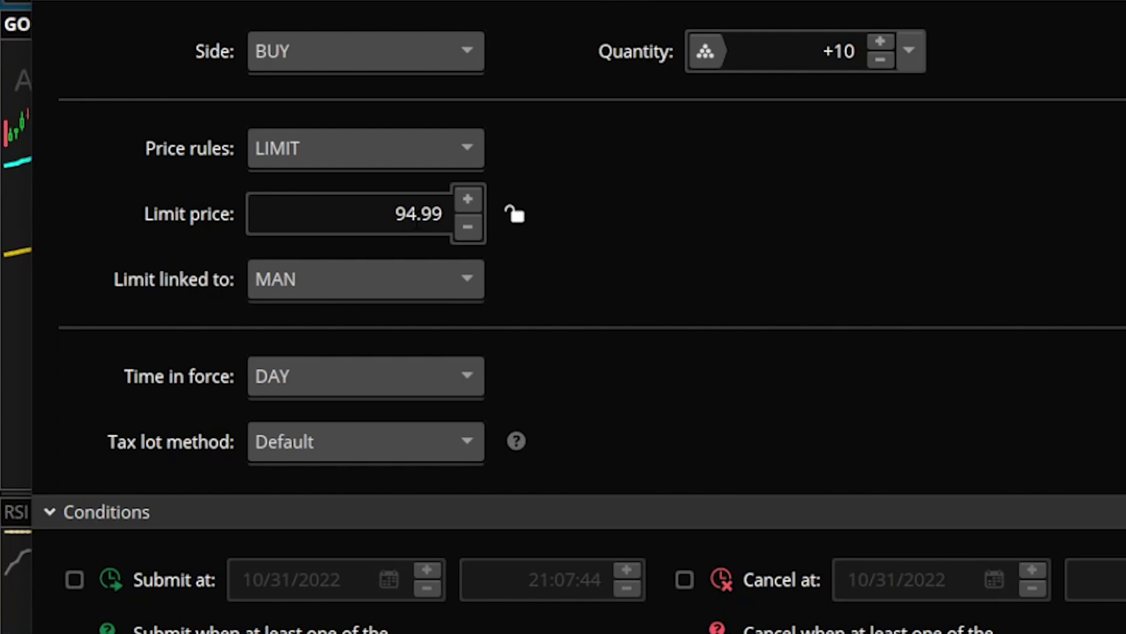
# Try a MARKET price type, then a LIMIT price linked to MARK.
pyautogui.click(420, 156)
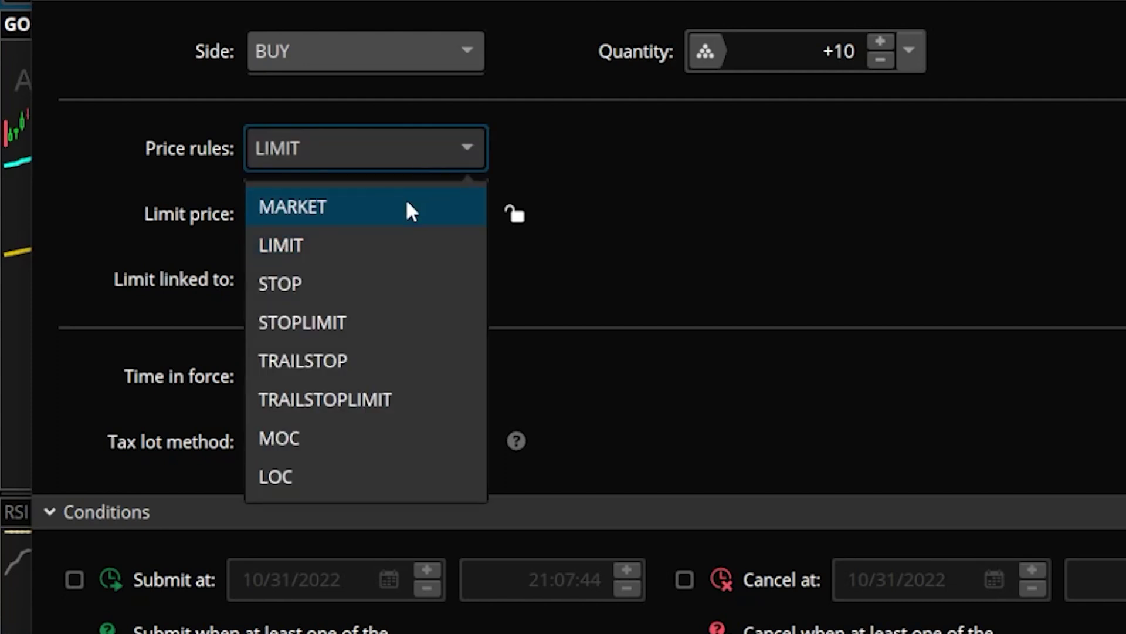
pyautogui.click(408, 206)
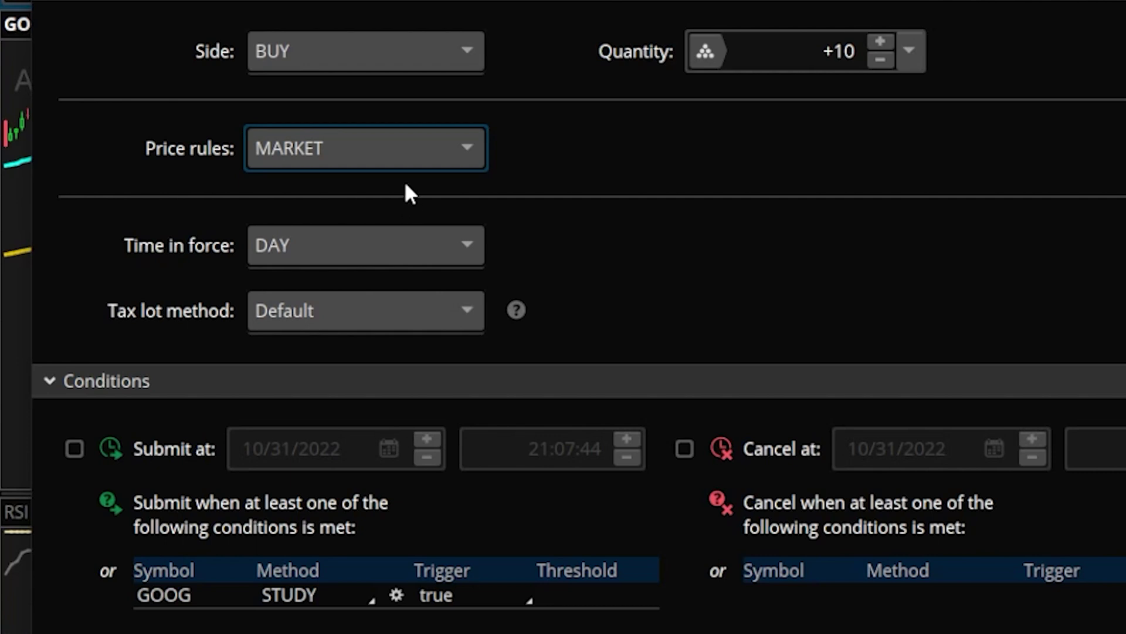
pyautogui.click(398, 159)
pyautogui.click(399, 256)
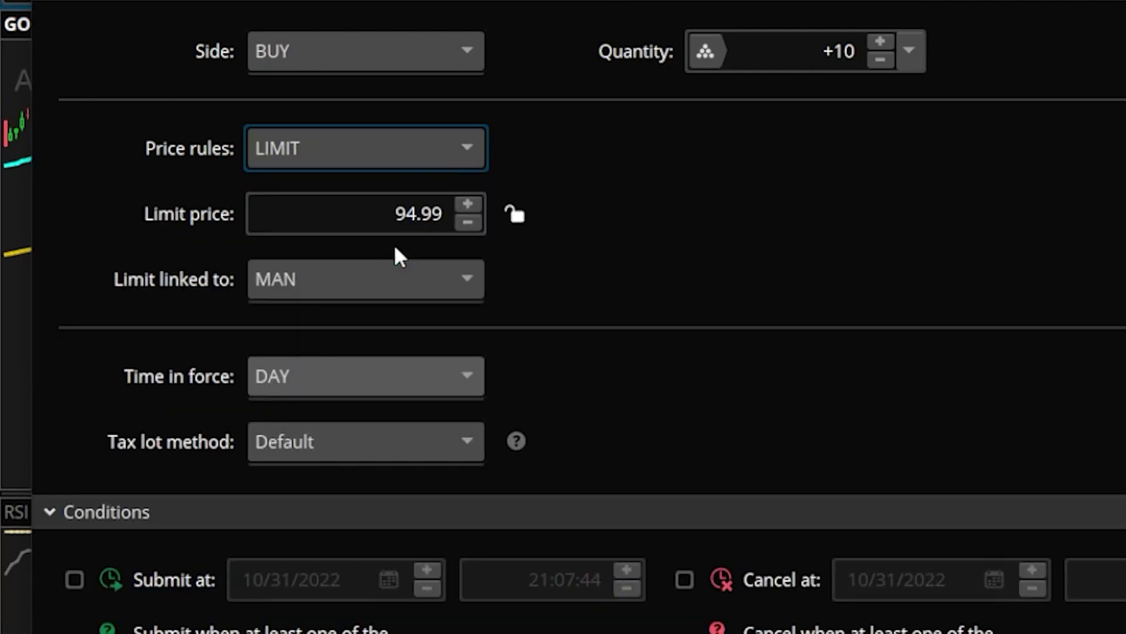
pyautogui.click(390, 277)
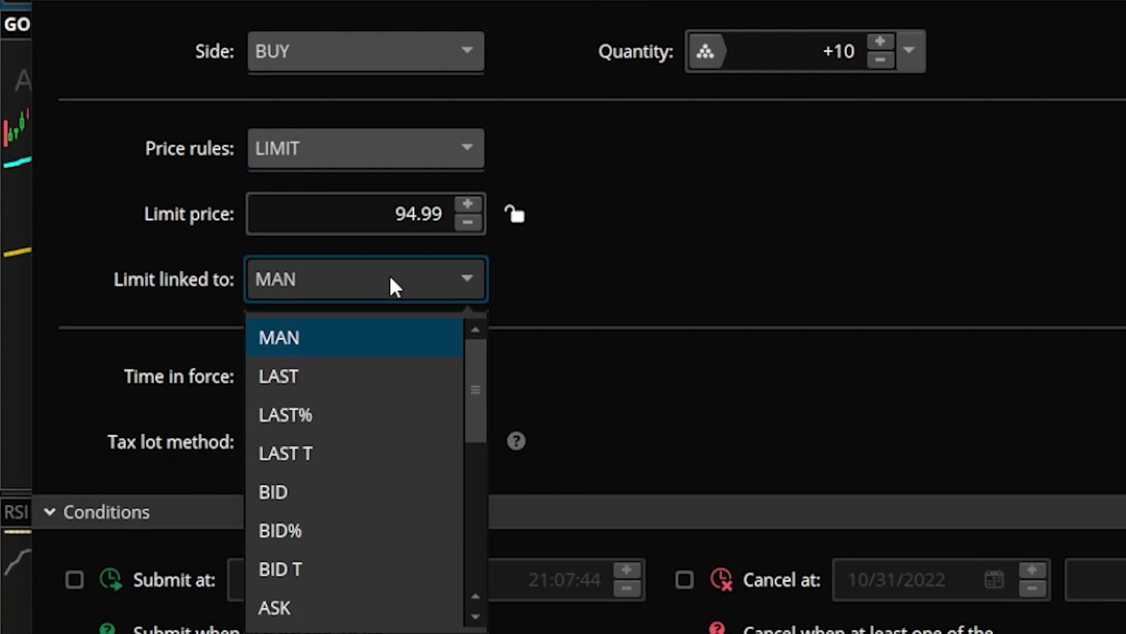
pyautogui.scroll(-4, 370, 418)
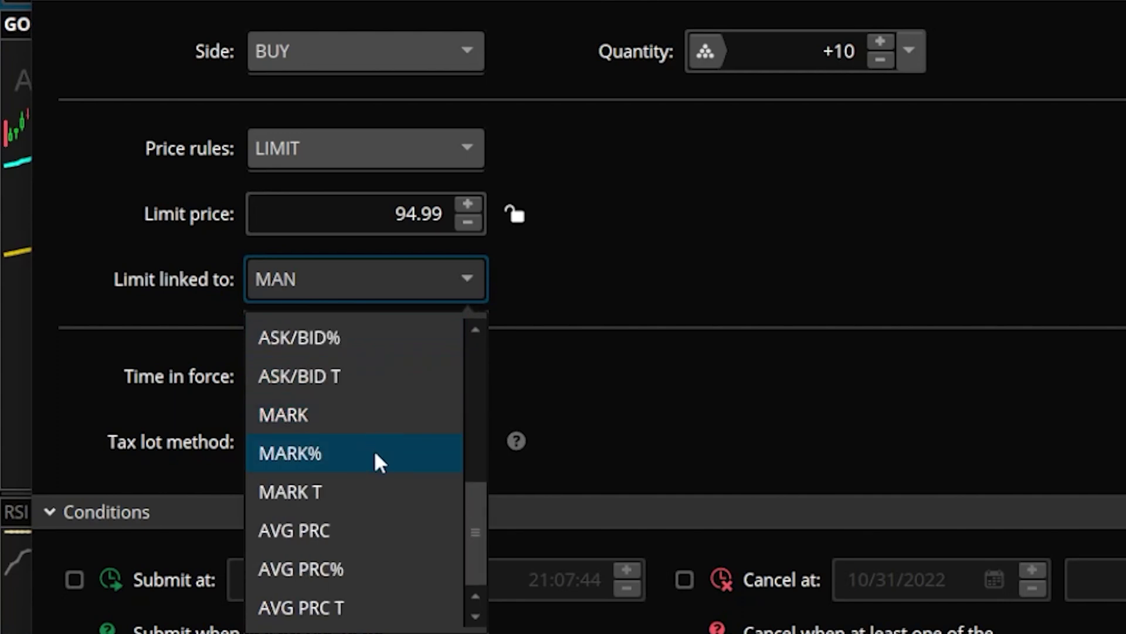
pyautogui.click(366, 429)
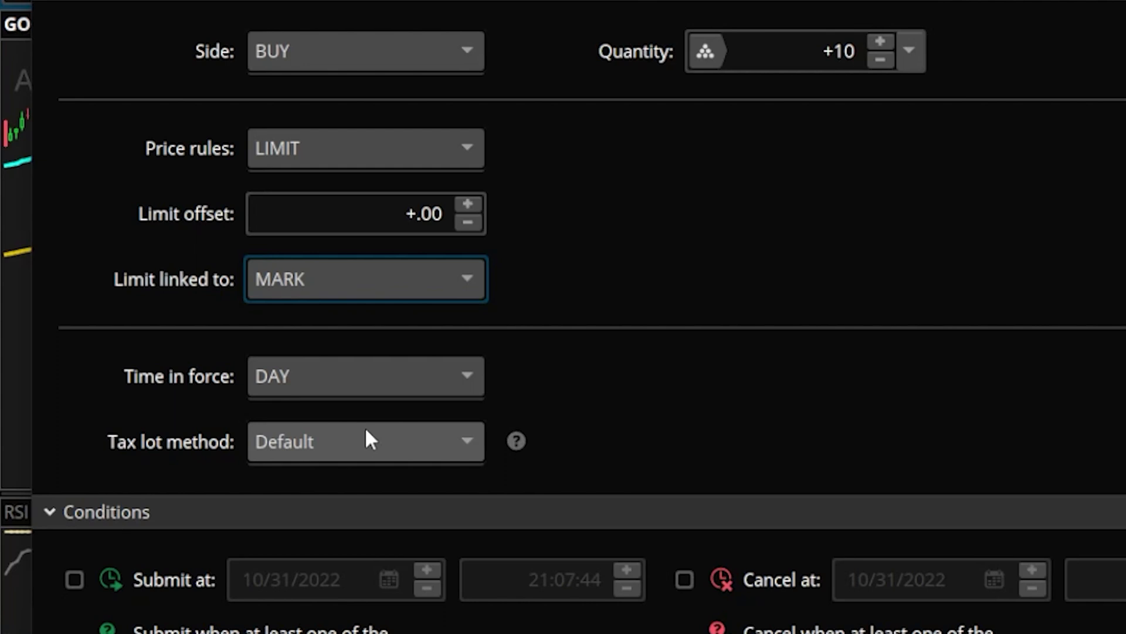
# Switch the price type back to MARKET and save the conditional order rules.
pyautogui.click(403, 150)
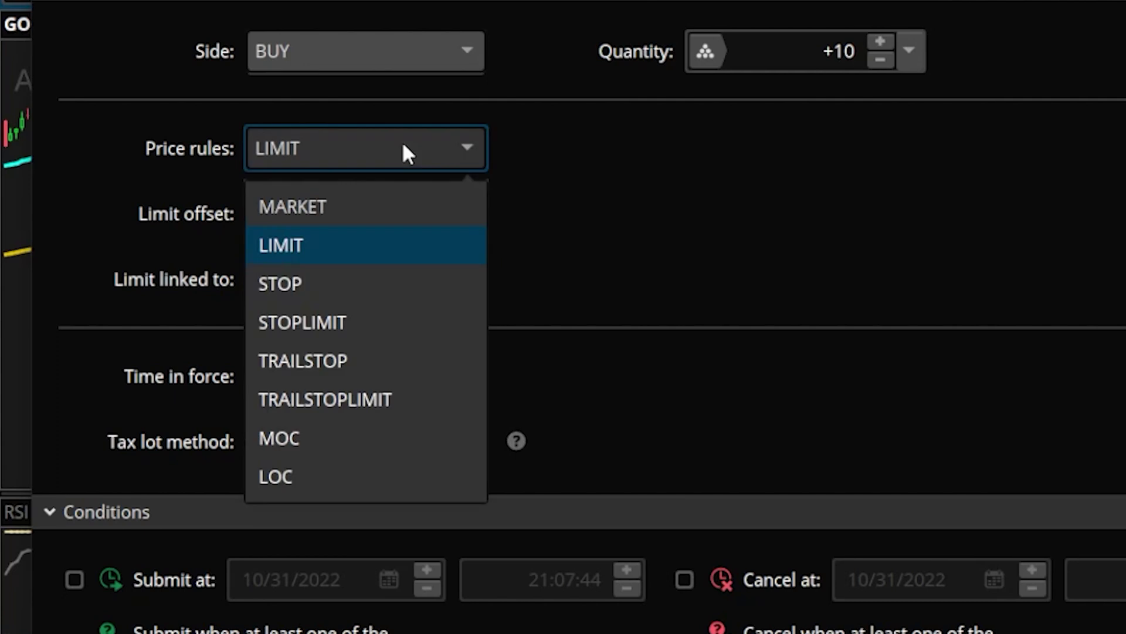
pyautogui.click(399, 202)
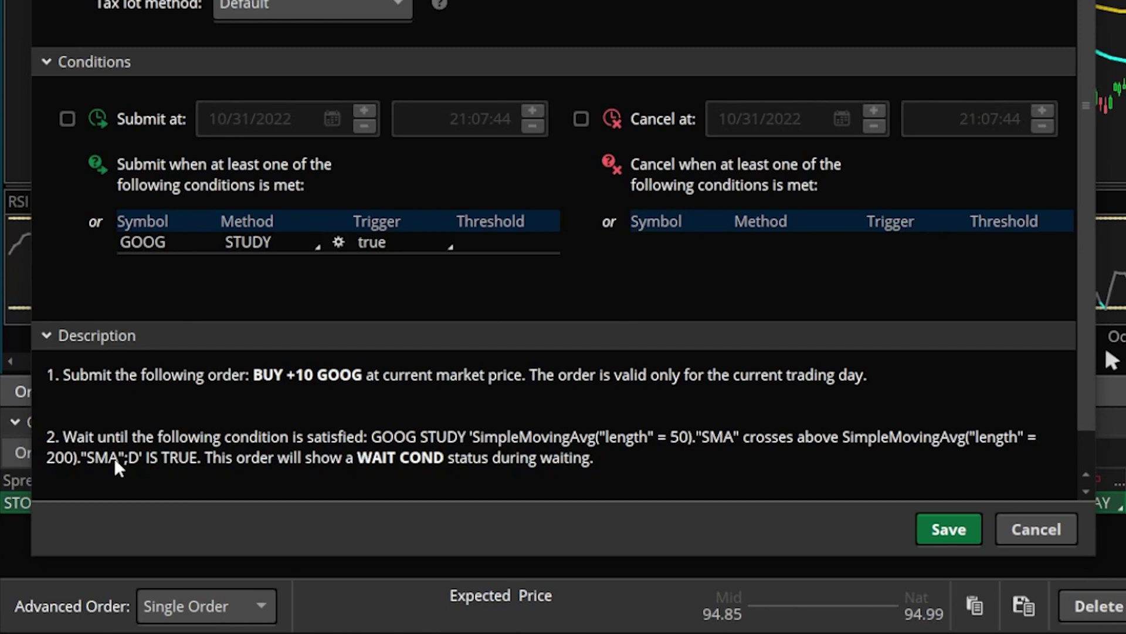
pyautogui.click(957, 526)
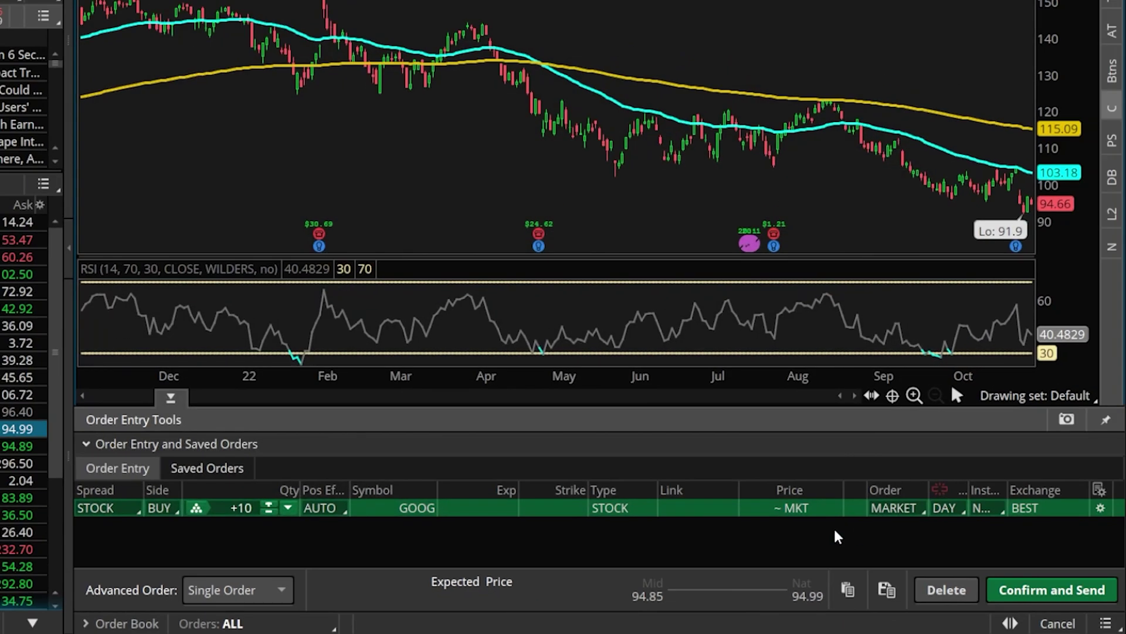
# Confirm and send the conditional BUY +10 GOOG market order.
pyautogui.click(1027, 586)
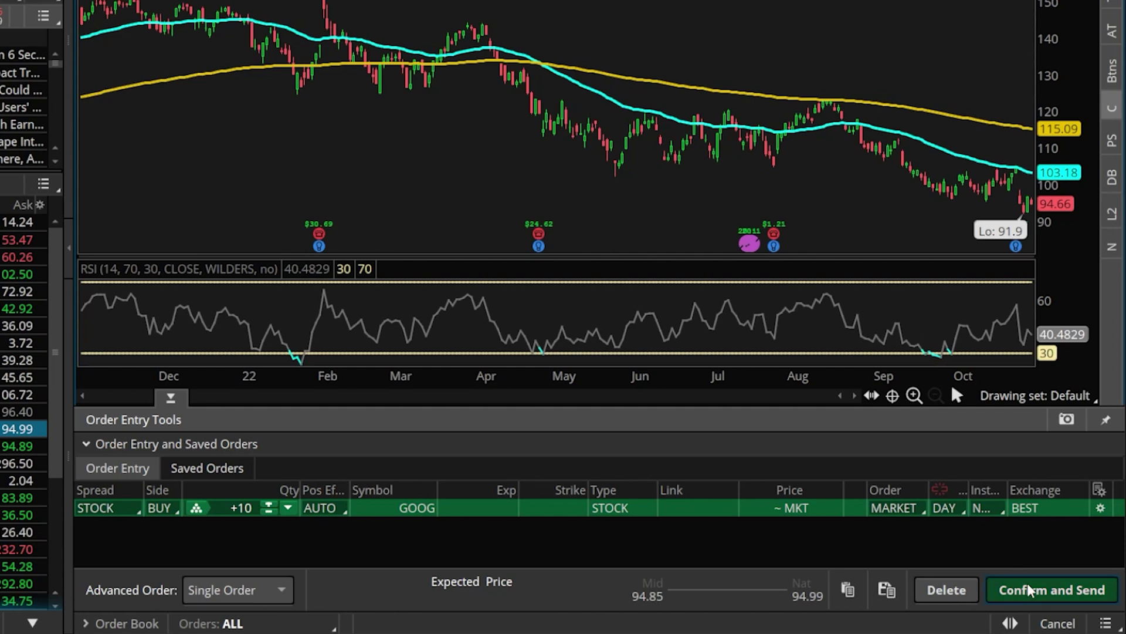
pyautogui.click(1048, 581)
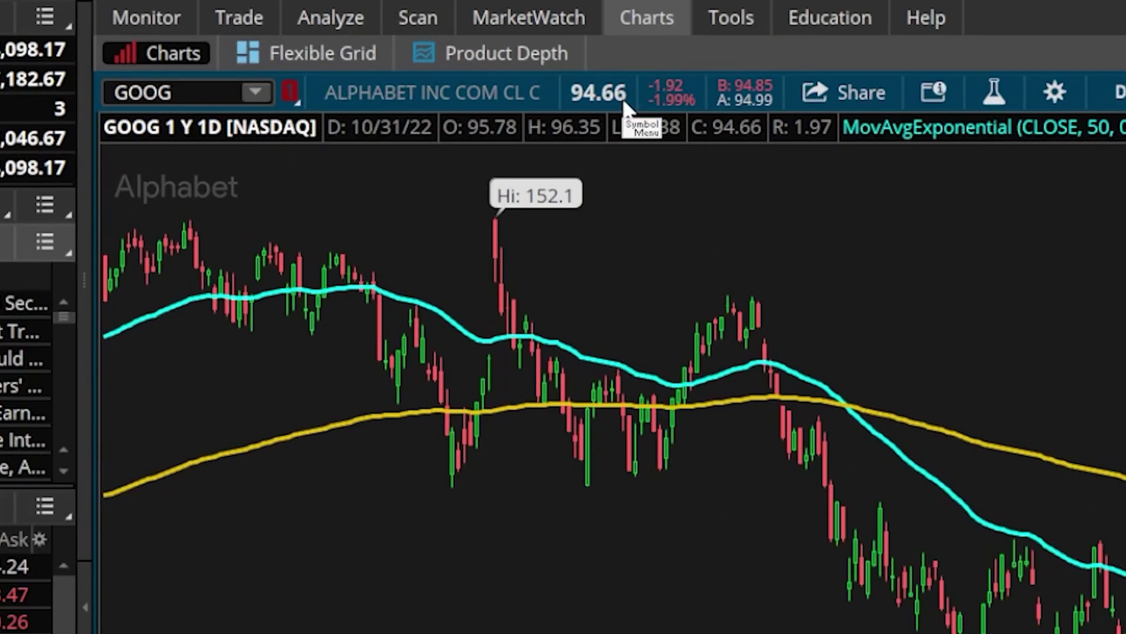
# Start a SELL -10 GOOG limit order at 94.85 from the chart's price menu.
pyautogui.click(601, 85)
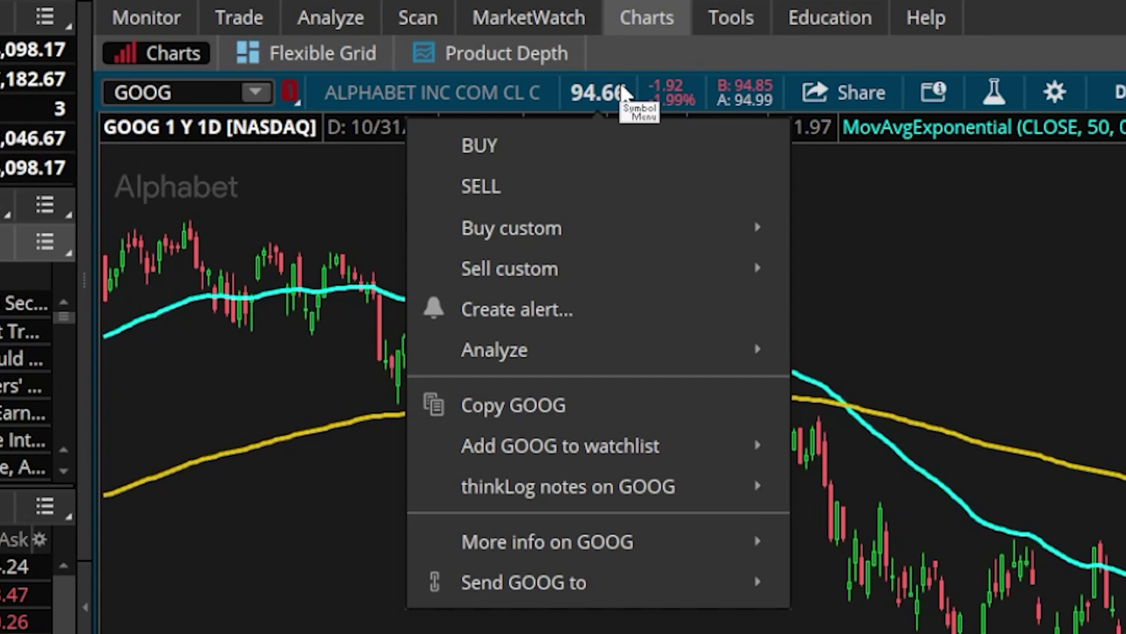
pyautogui.click(599, 185)
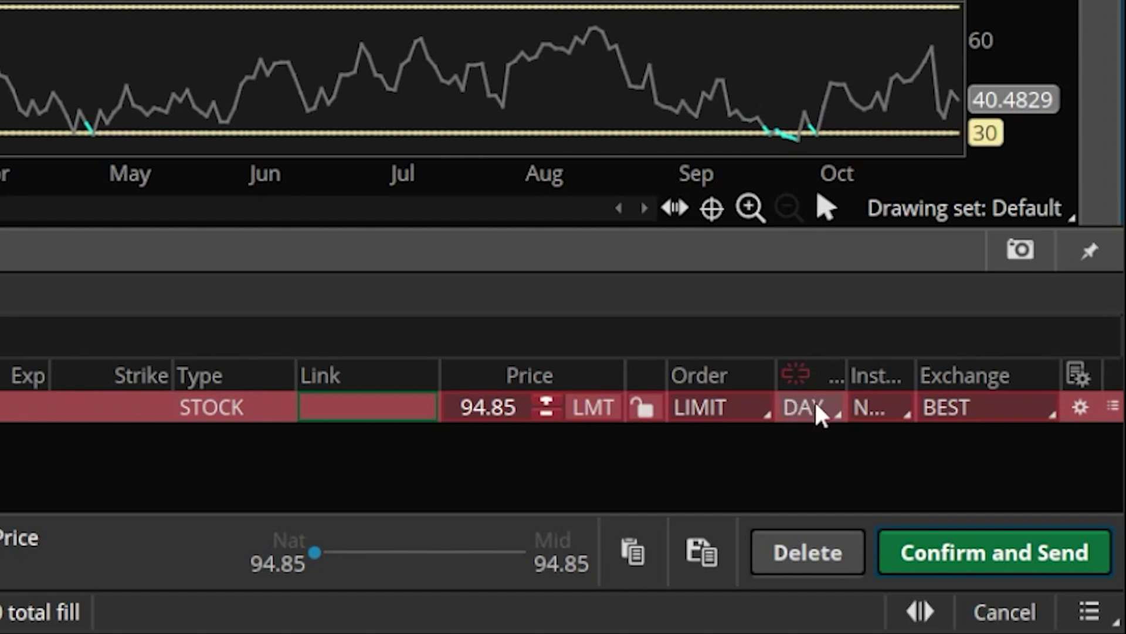
# Add a GOOG STUDY submit condition to the sell order and delete its default SimpleMovingAvg.
pyautogui.click(1085, 407)
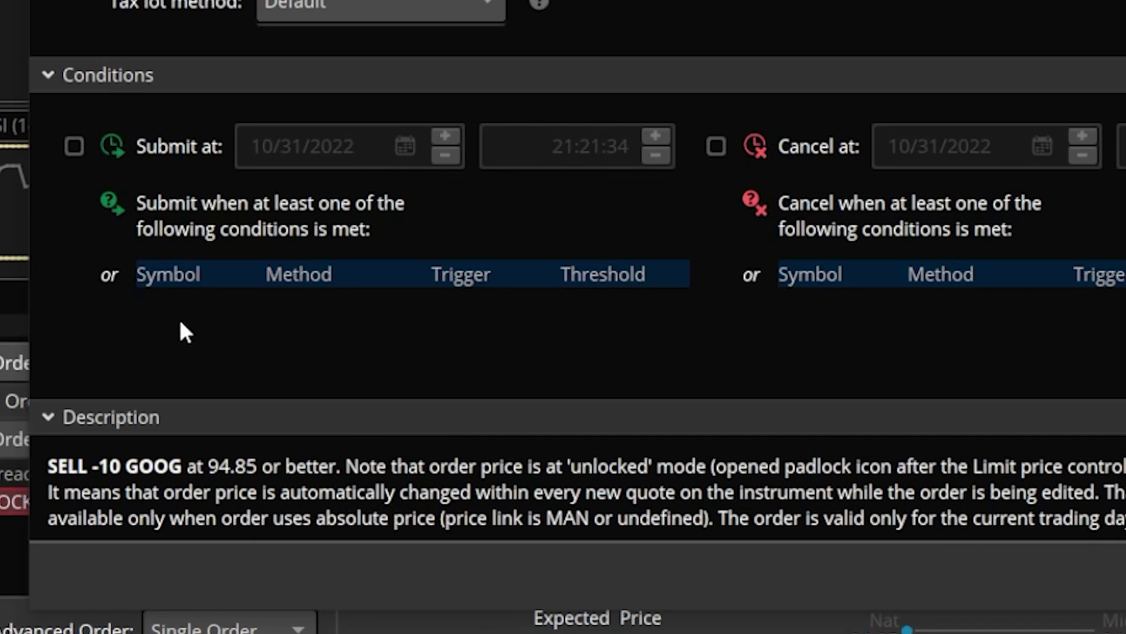
pyautogui.click(179, 306)
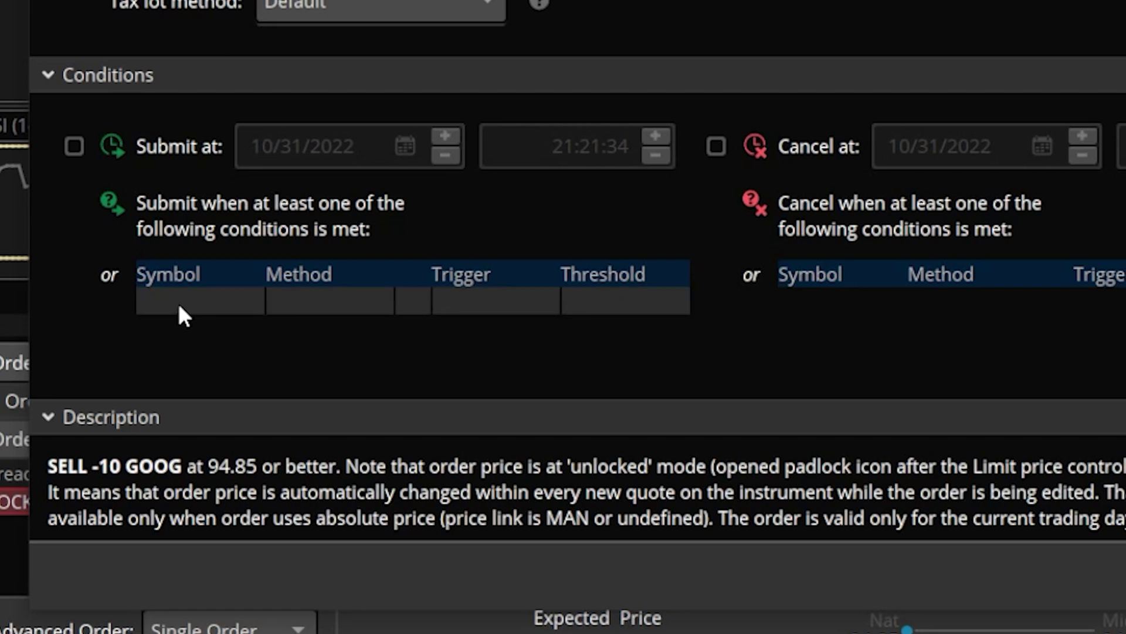
pyautogui.click(179, 302)
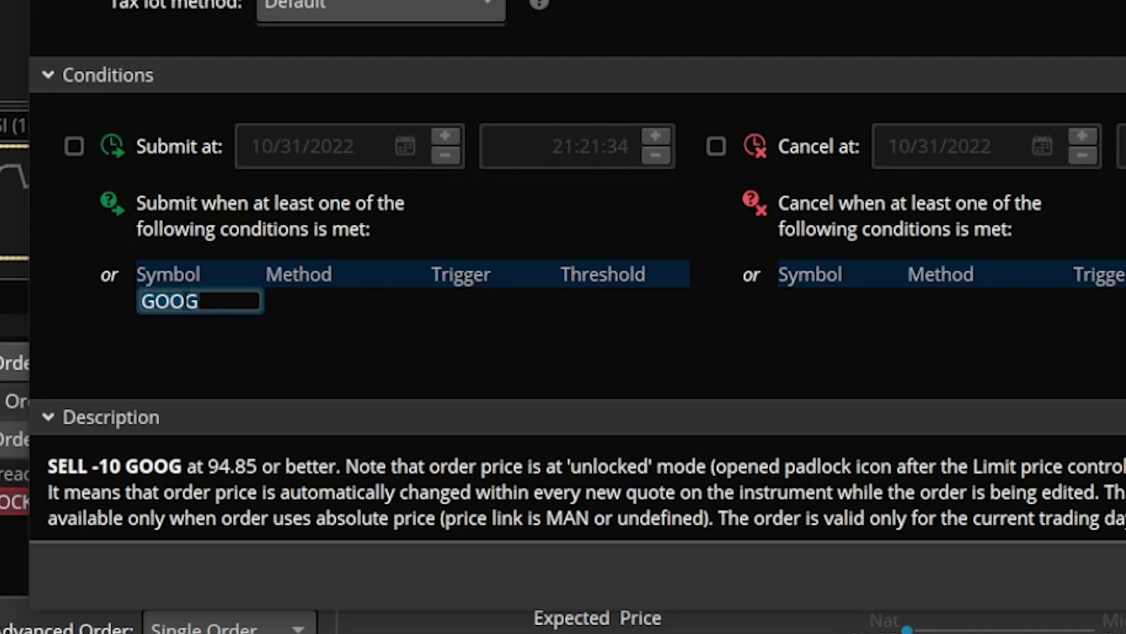
pyautogui.click(297, 302)
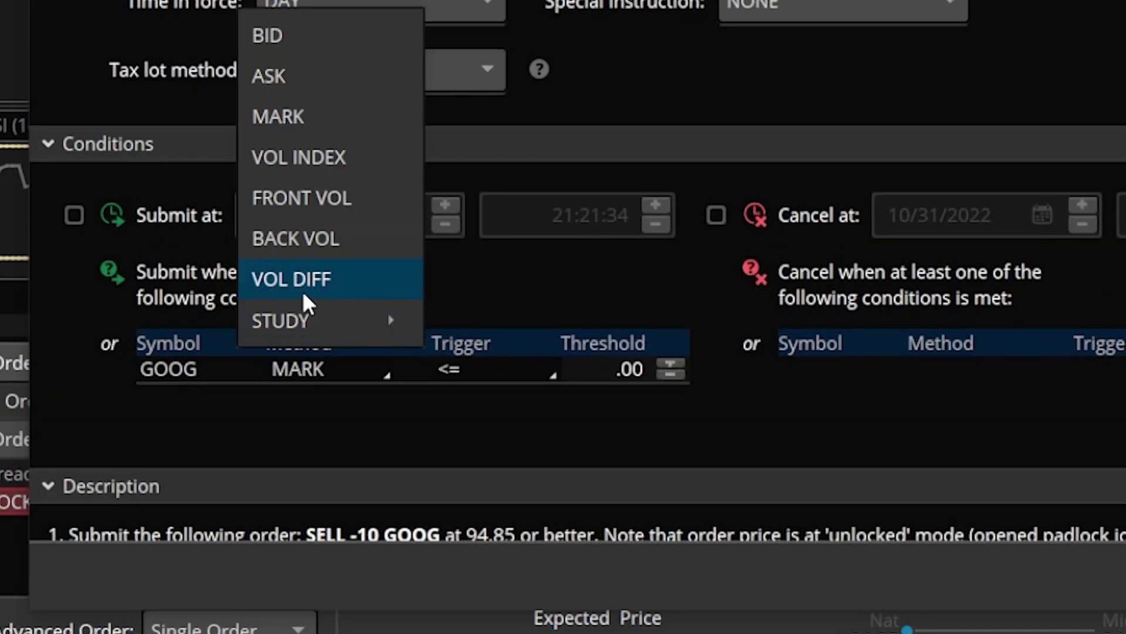
pyautogui.moveTo(303, 320)
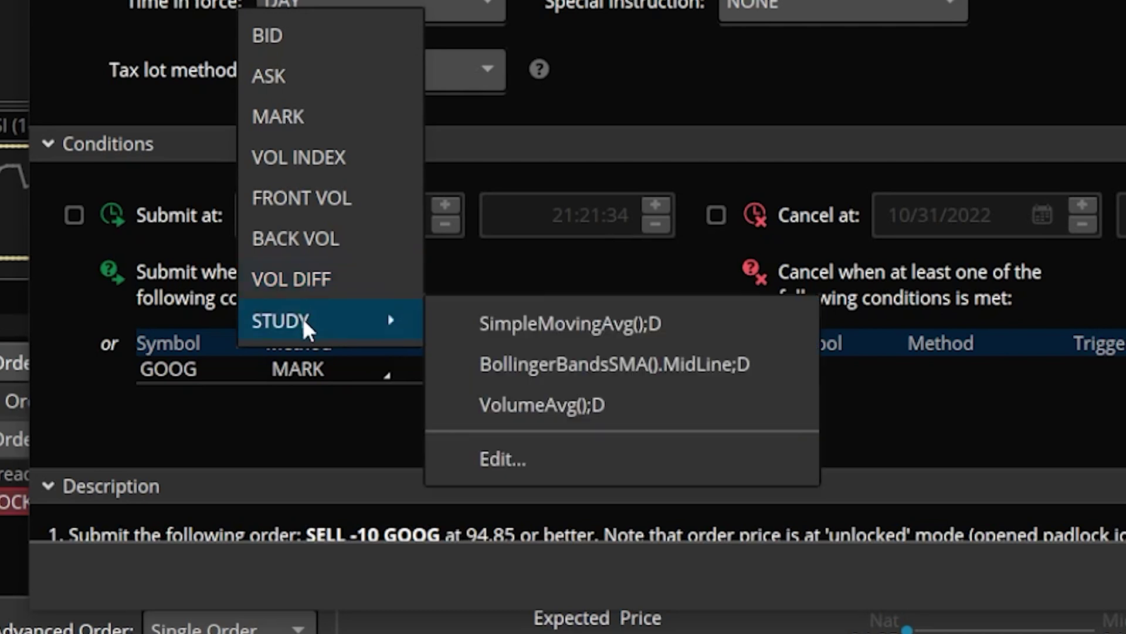
pyautogui.click(498, 448)
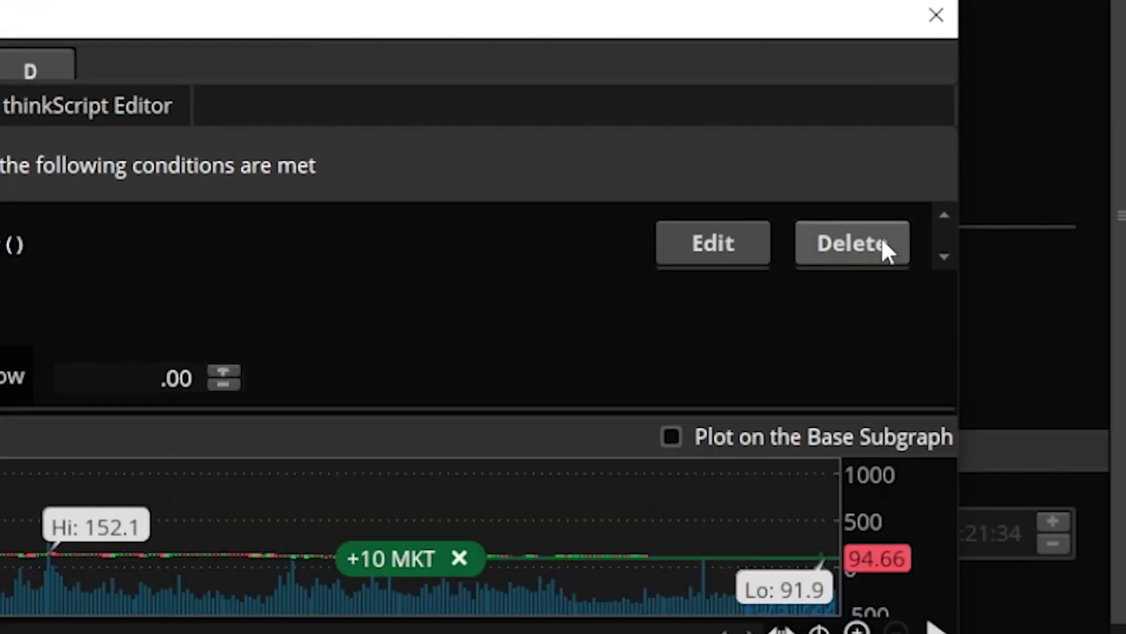
pyautogui.click(872, 132)
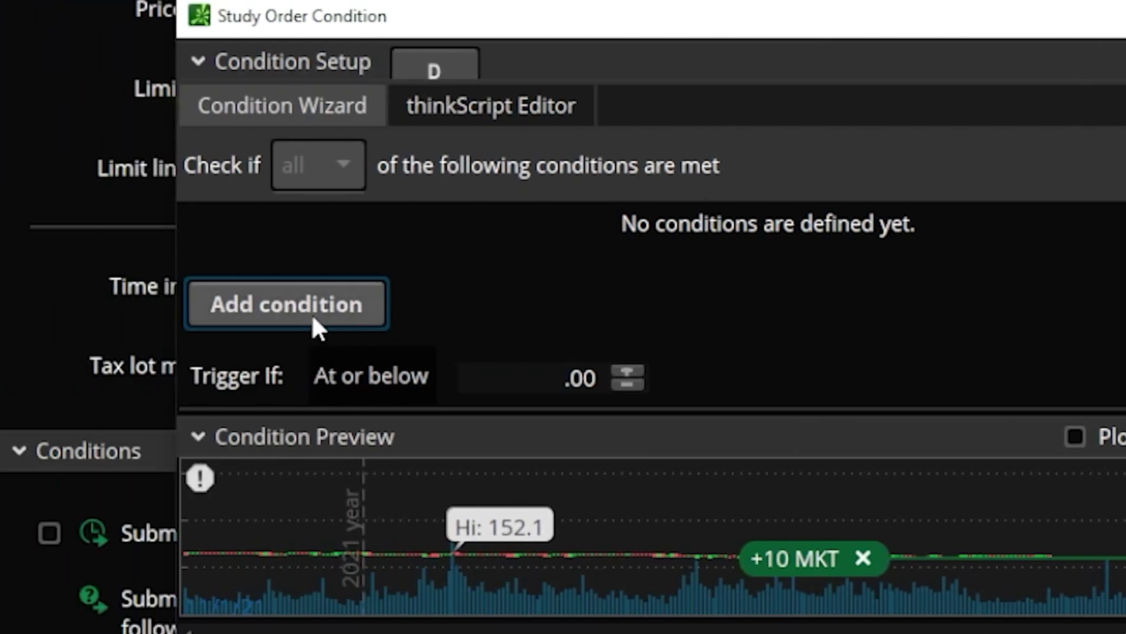
# Add a new study condition based on RSI.
pyautogui.click(313, 317)
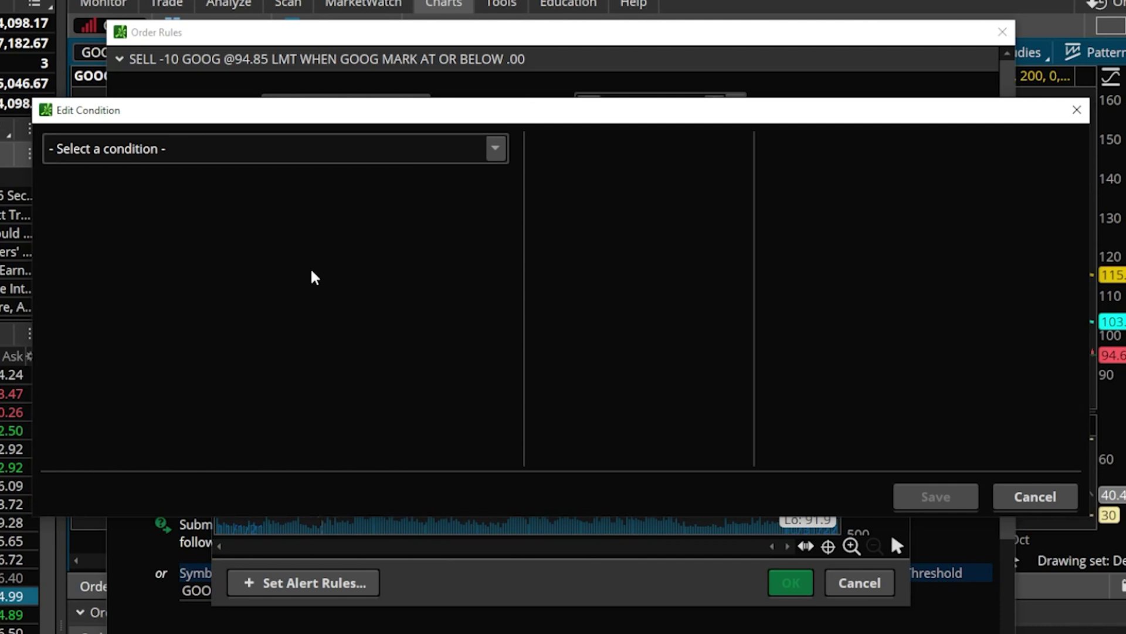
pyautogui.click(315, 158)
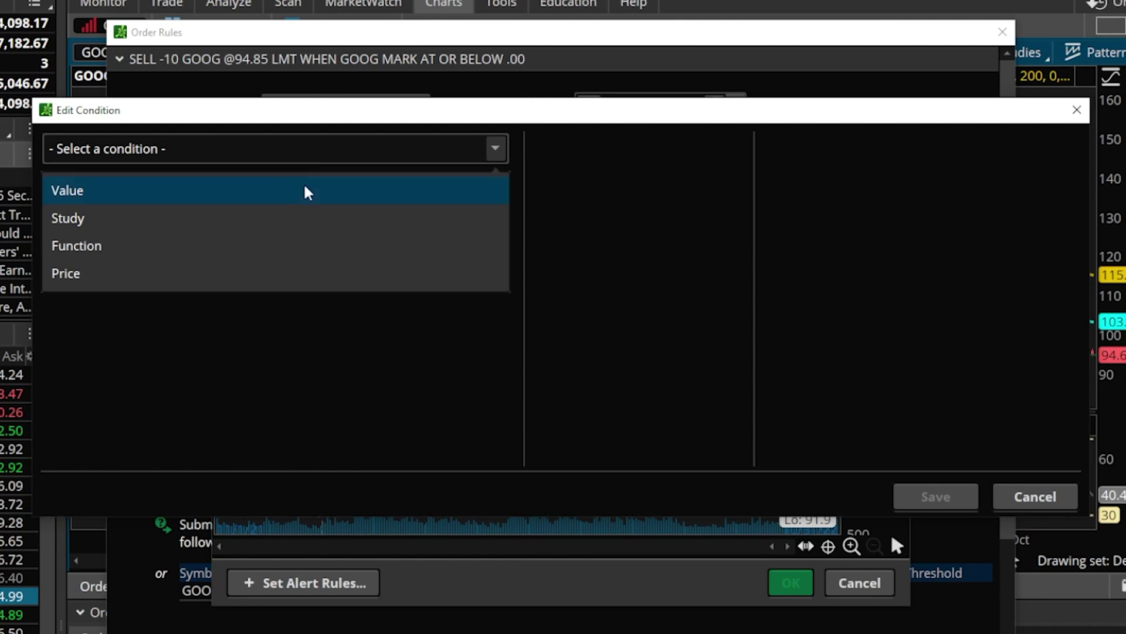
pyautogui.click(296, 221)
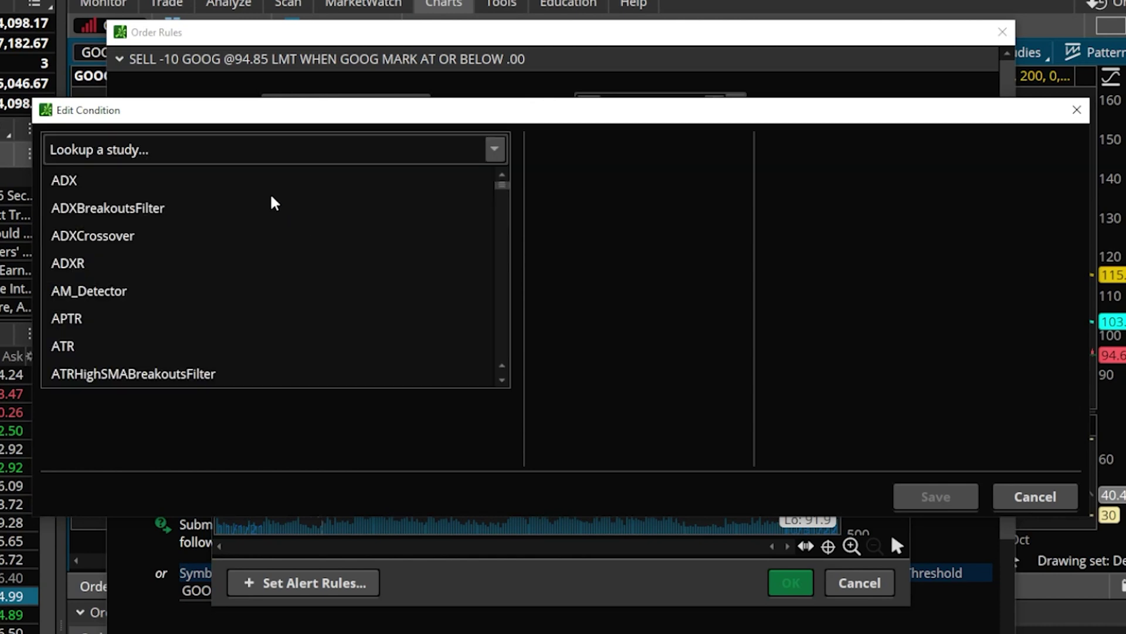
pyautogui.click(195, 151)
pyautogui.write('rsi')
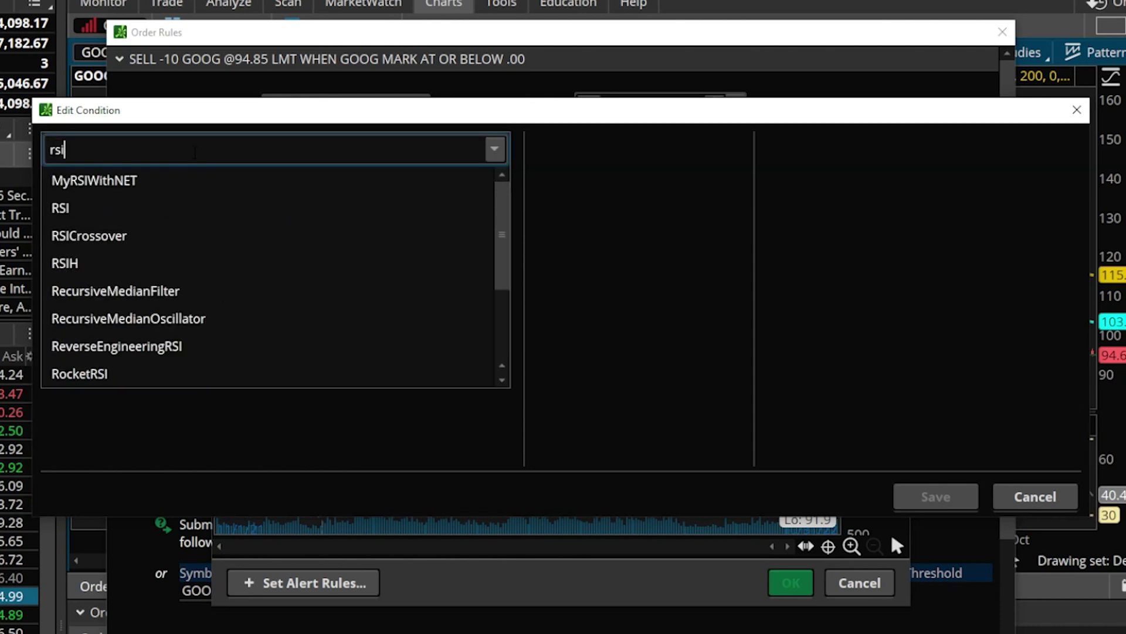
pyautogui.click(95, 208)
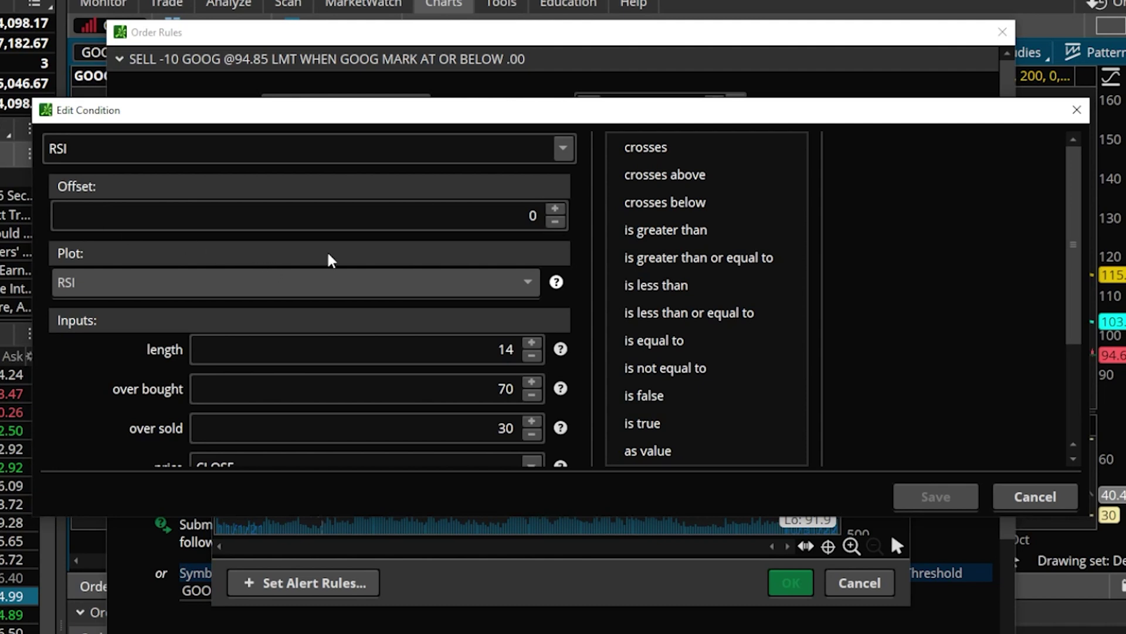
# Make RSI trigger when crossing below a value of 70, save it, and apply it to the order.
pyautogui.click(647, 203)
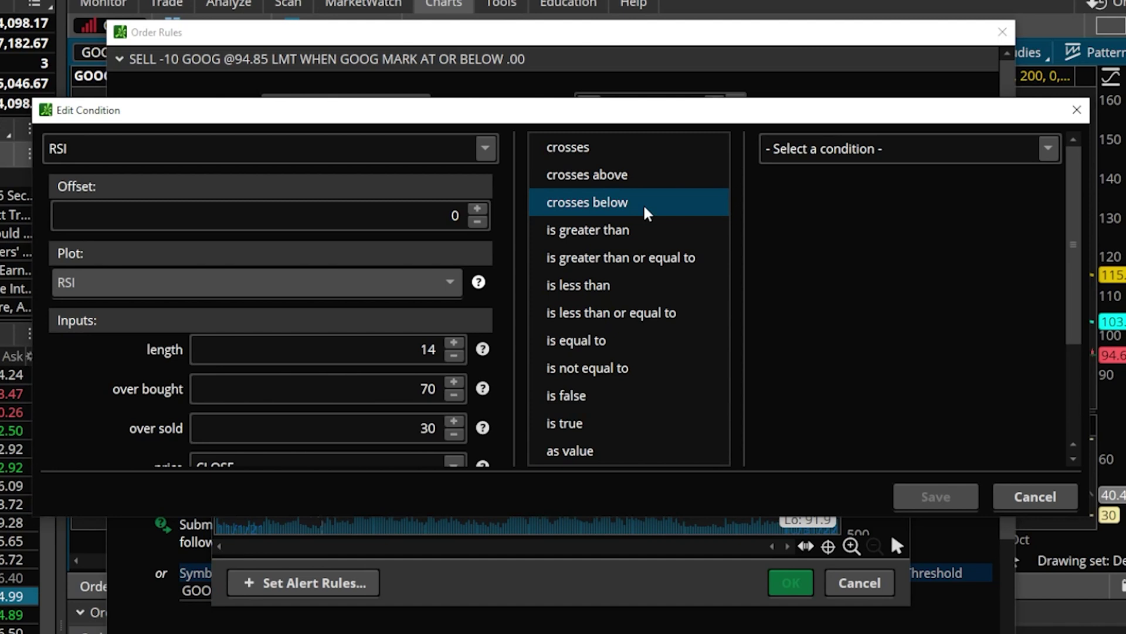
pyautogui.click(959, 153)
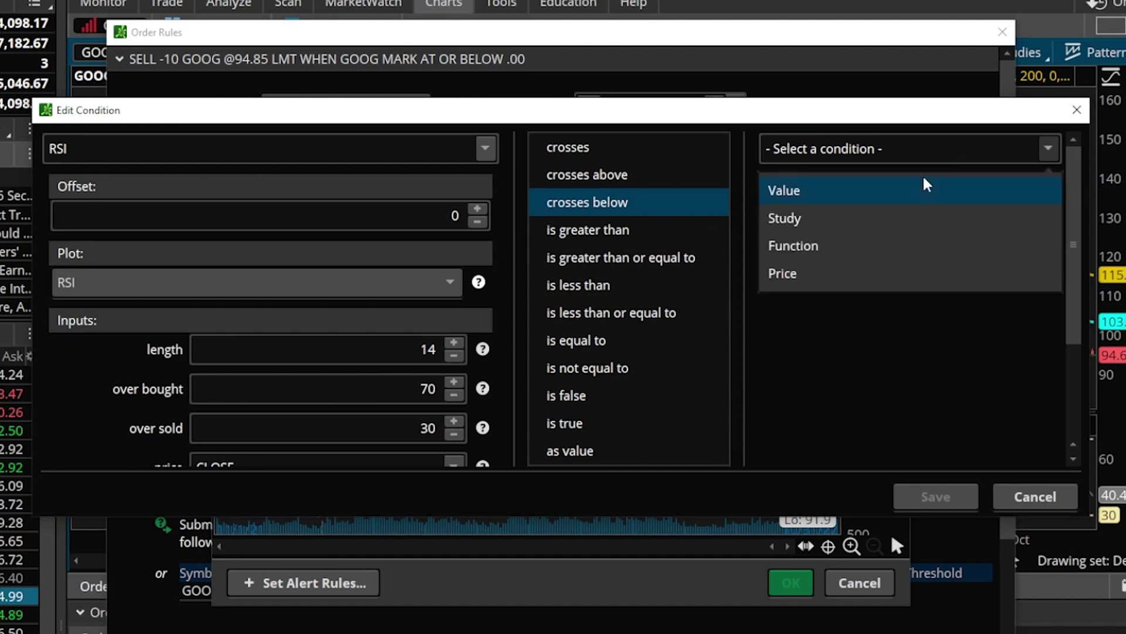
pyautogui.click(910, 194)
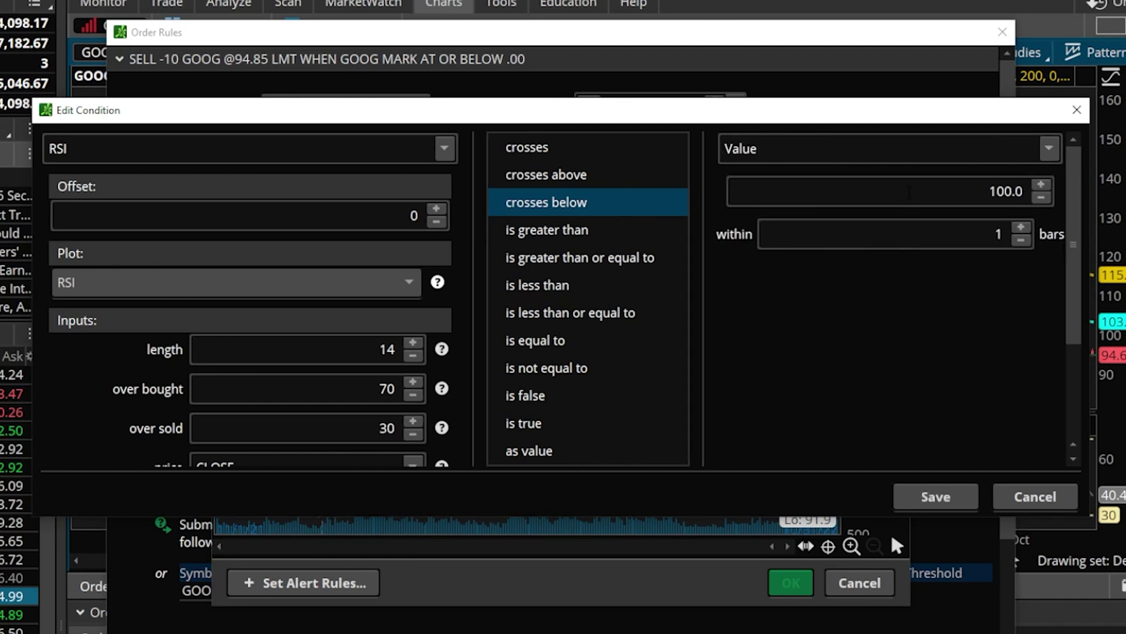
pyautogui.moveTo(990, 192); pyautogui.dragTo(1056, 197)
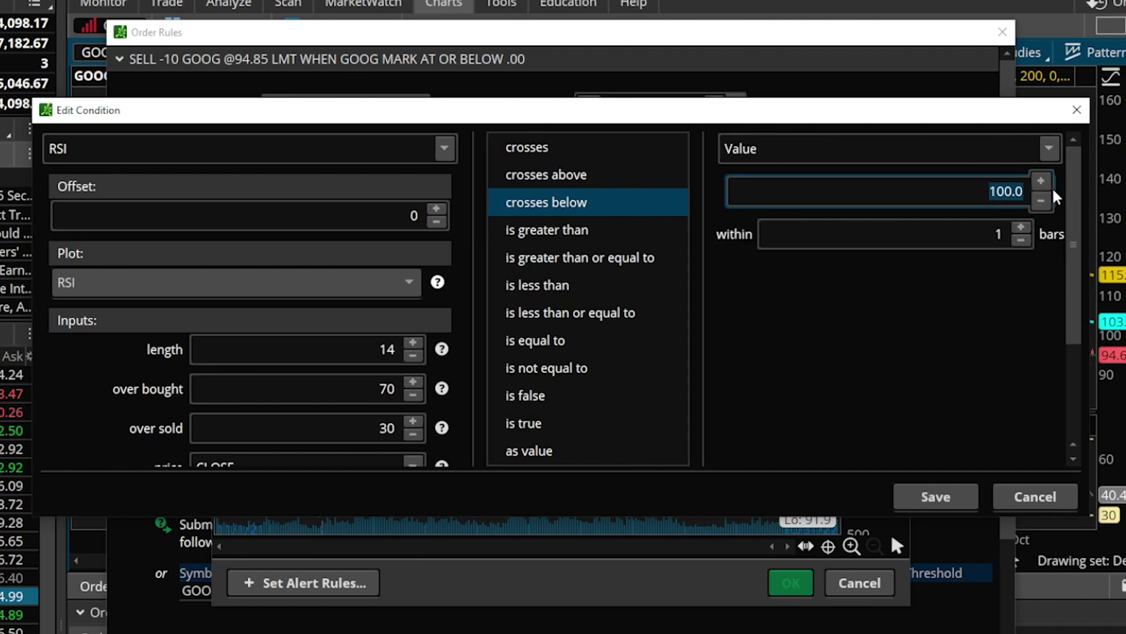
pyautogui.write('70')
pyautogui.click(946, 497)
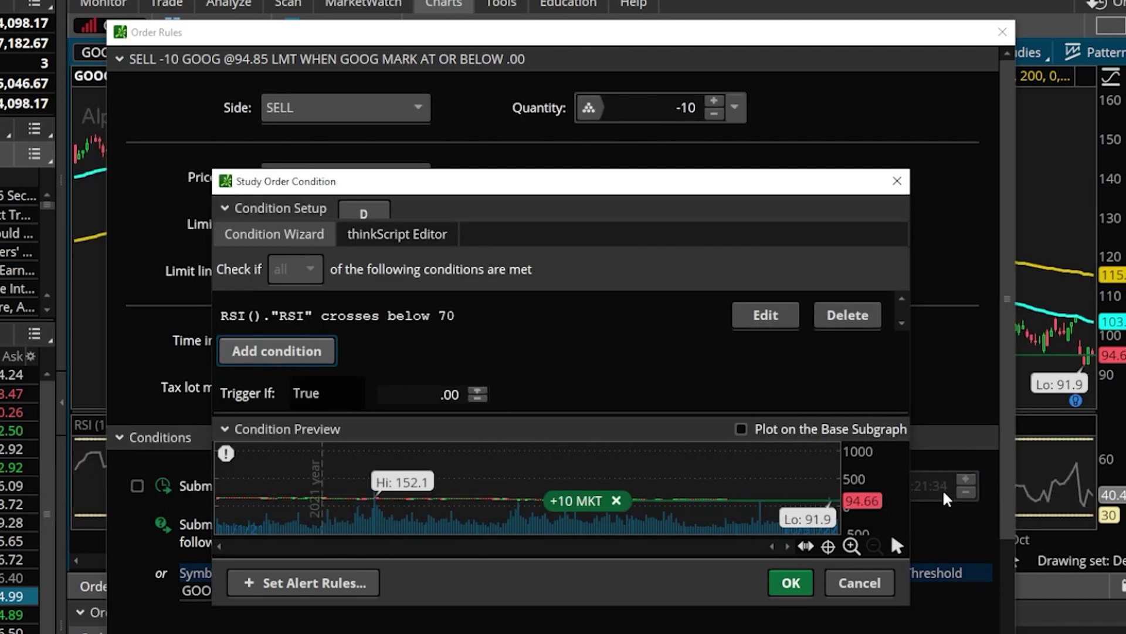
pyautogui.click(791, 583)
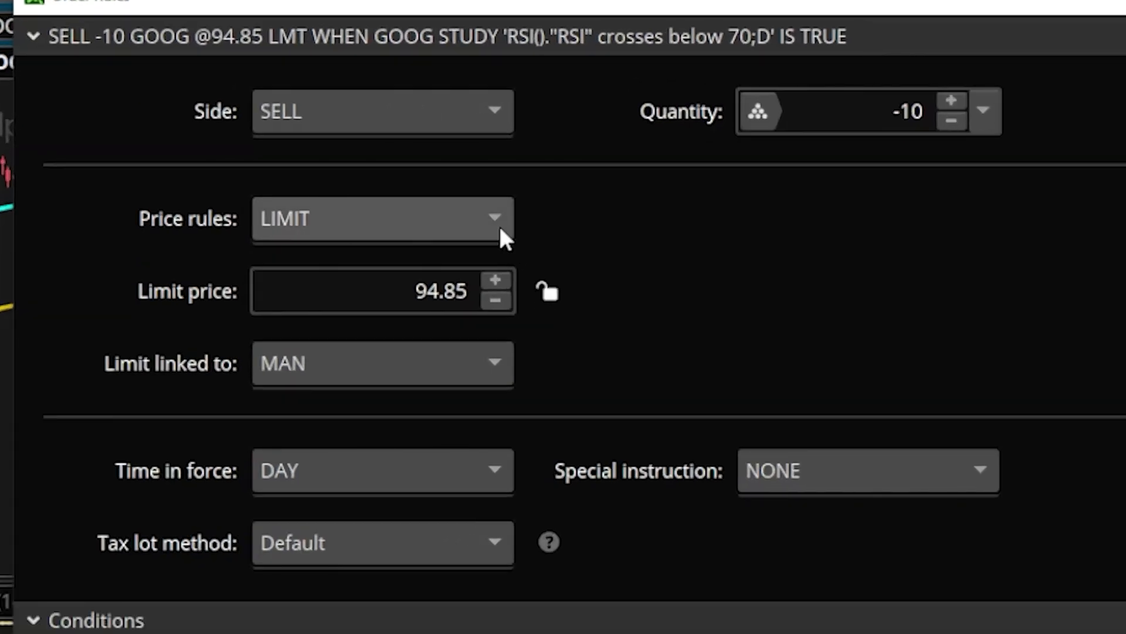
# Change the SELL -10 GOOG order's price rule to MARKET and save the order rules.
pyautogui.click(499, 236)
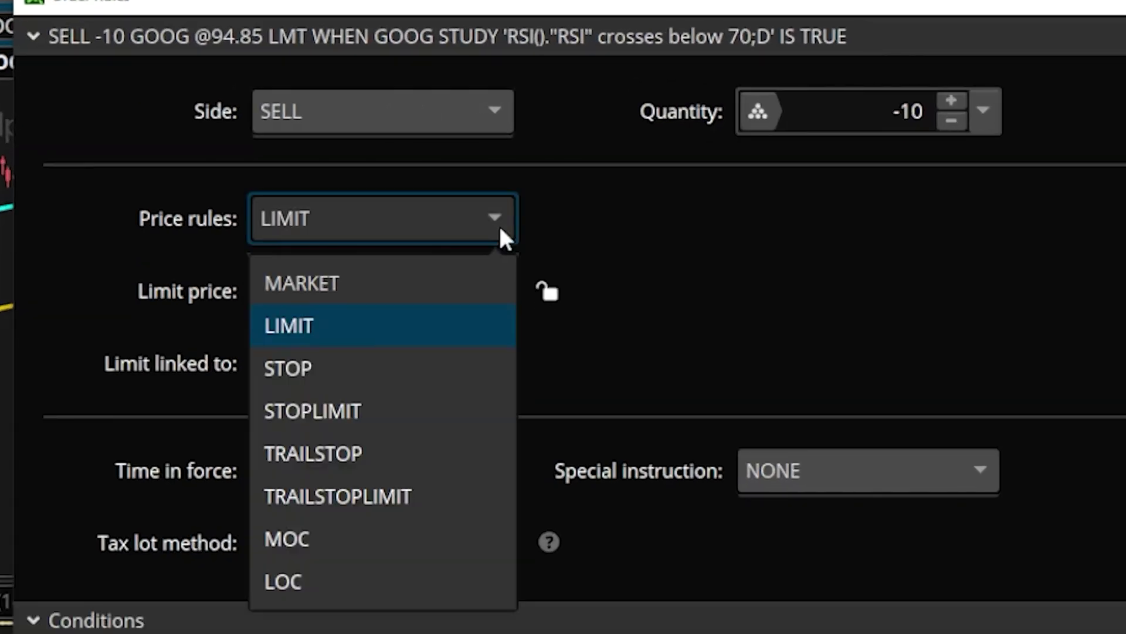
pyautogui.click(391, 271)
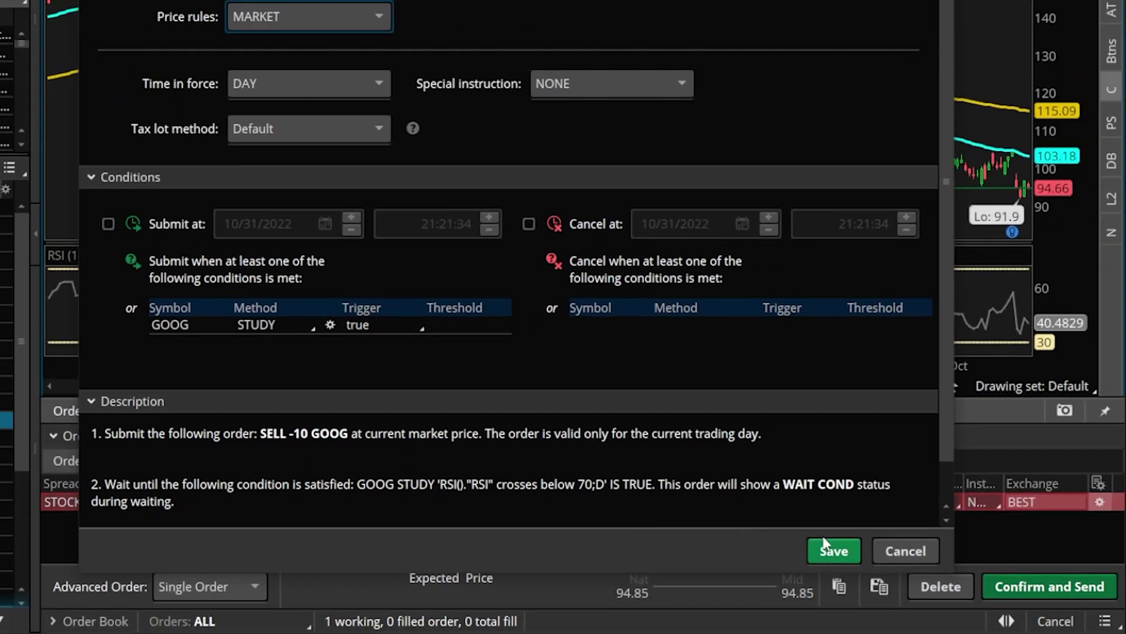
pyautogui.click(833, 550)
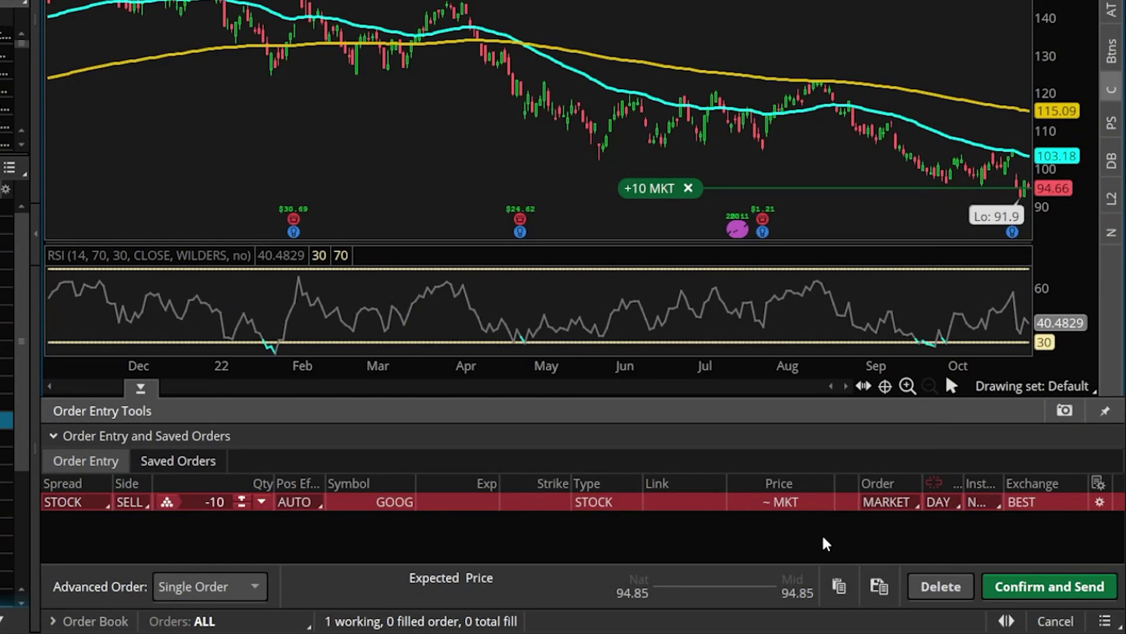
# Confirm and send the SELL -10 GOOG order, then check both GOOG orders in WAIT COND under Monitor.
pyautogui.click(1042, 585)
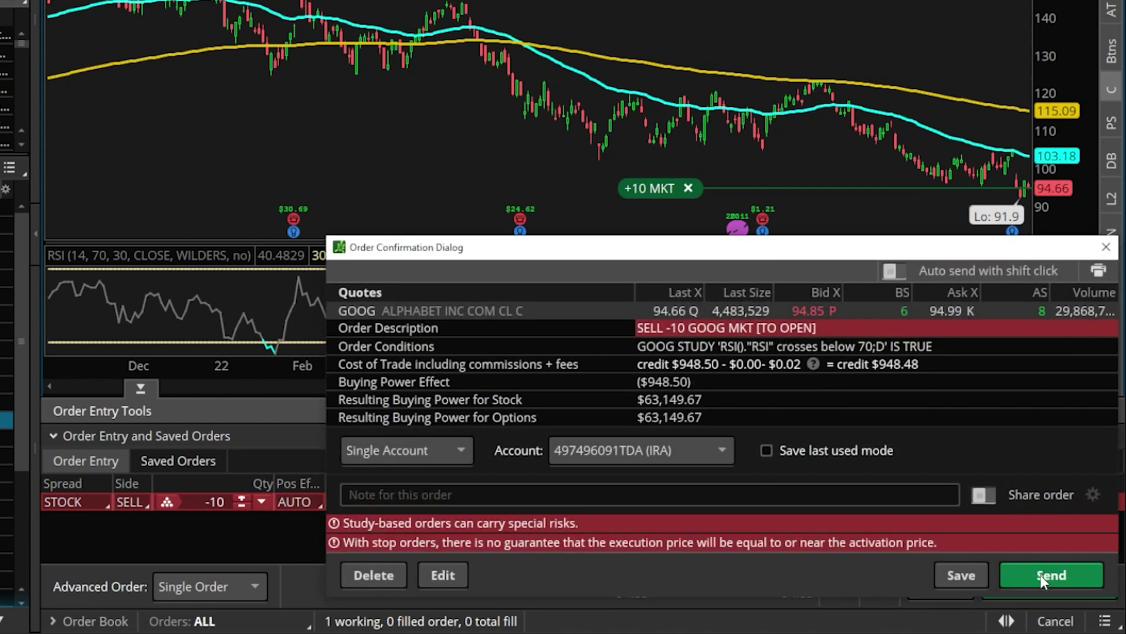
pyautogui.click(1042, 578)
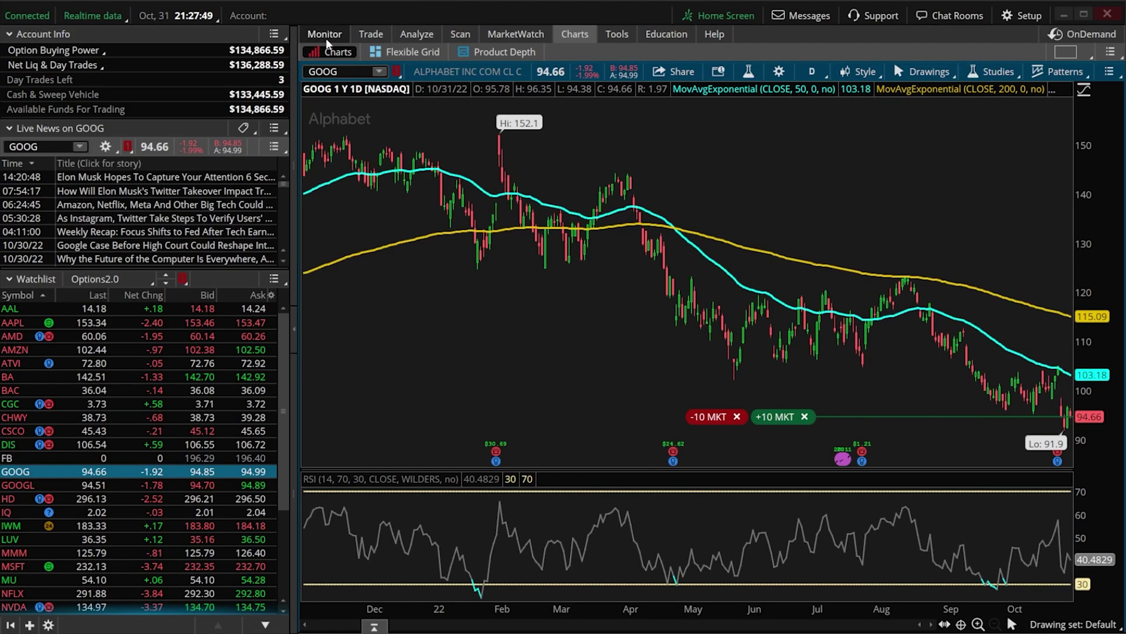
pyautogui.click(326, 36)
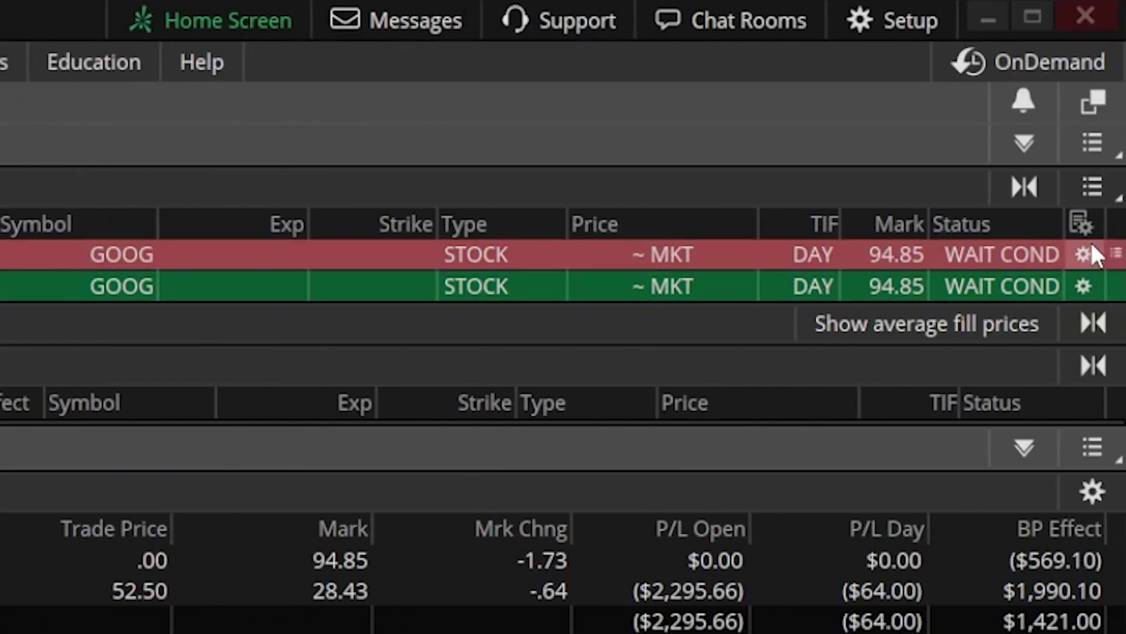
pyautogui.click(1084, 254)
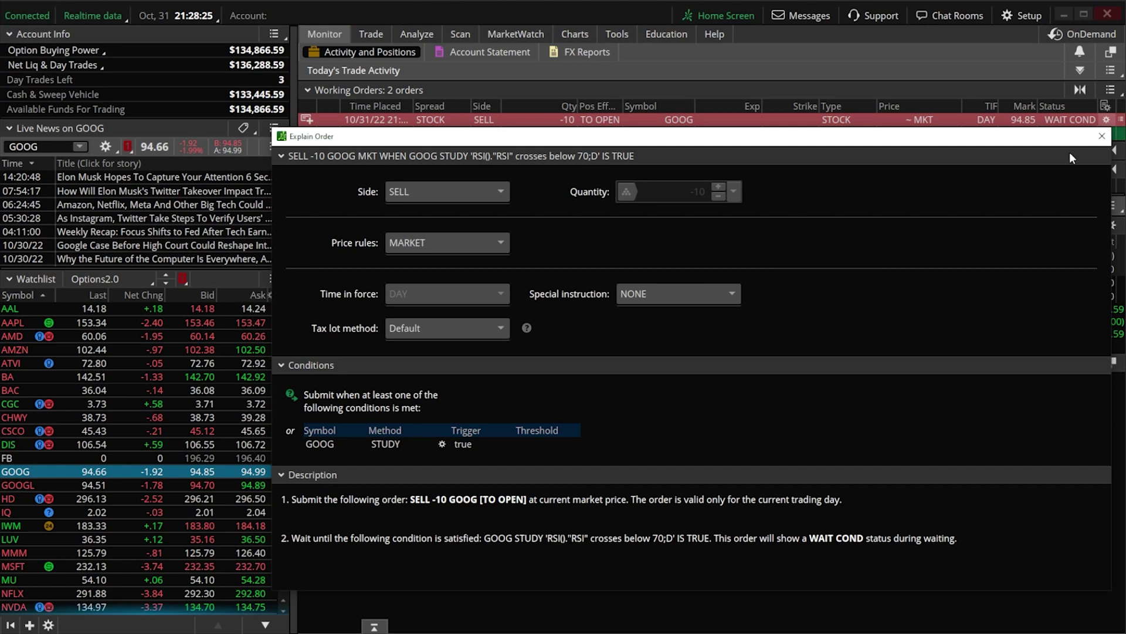
pyautogui.click(1101, 136)
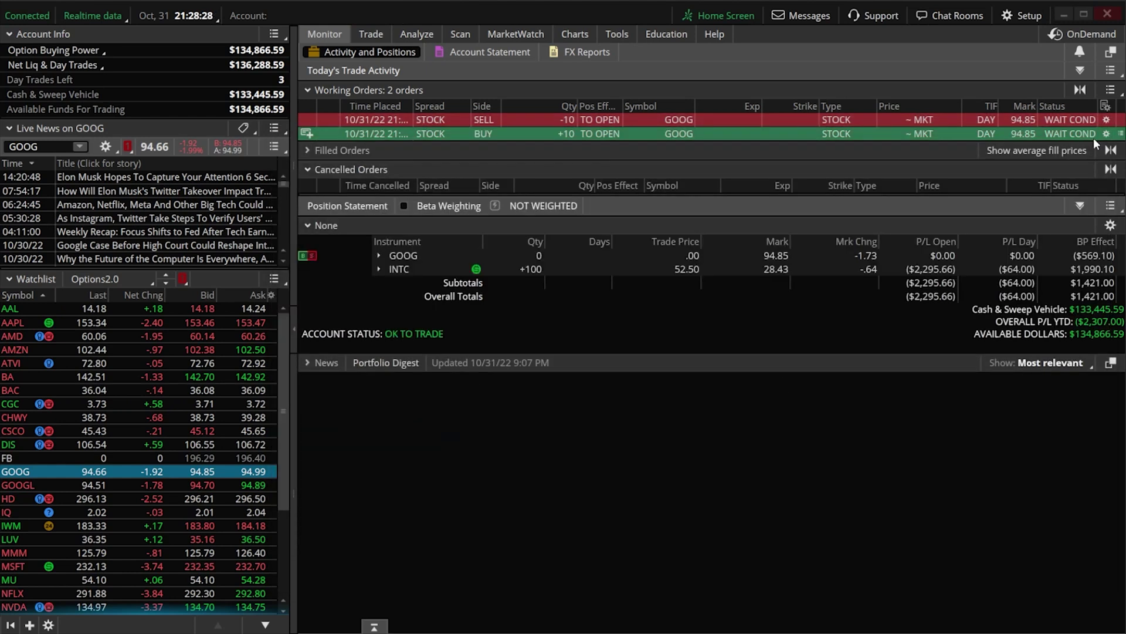